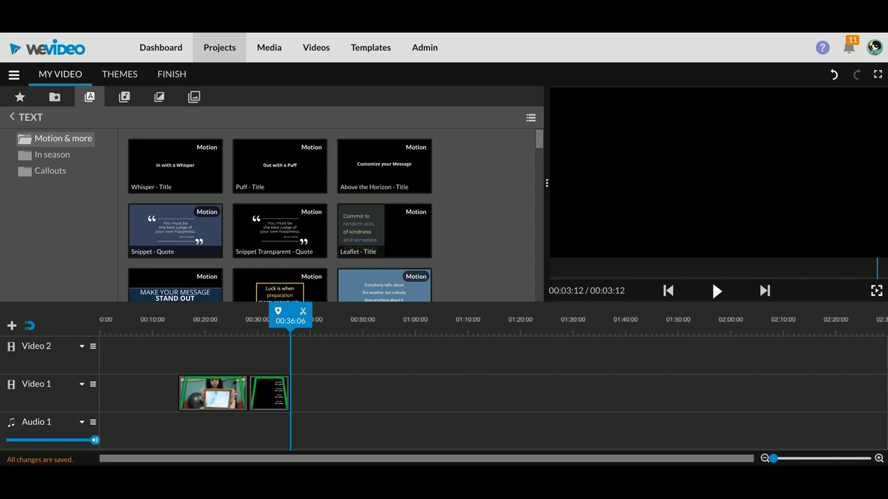
- Preview the Snippet Transparent - Quote, Leaflet, Tiramisu and Shapes title templates
click(289, 236)
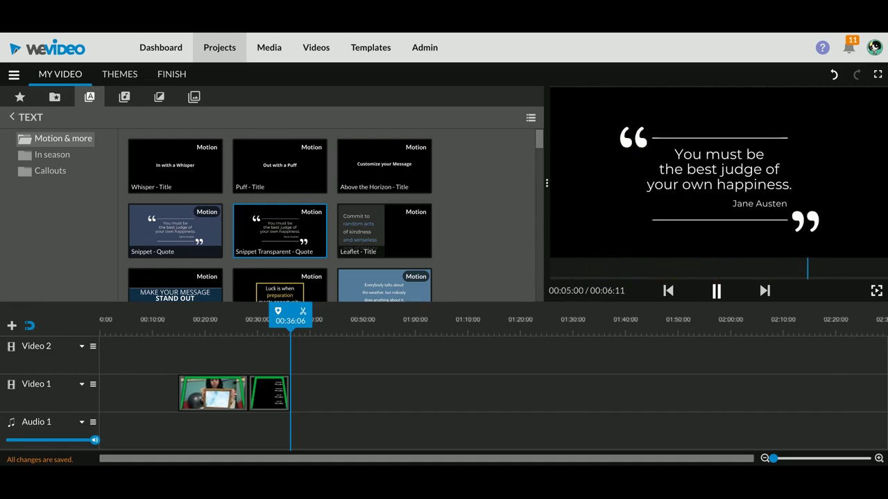
click(385, 238)
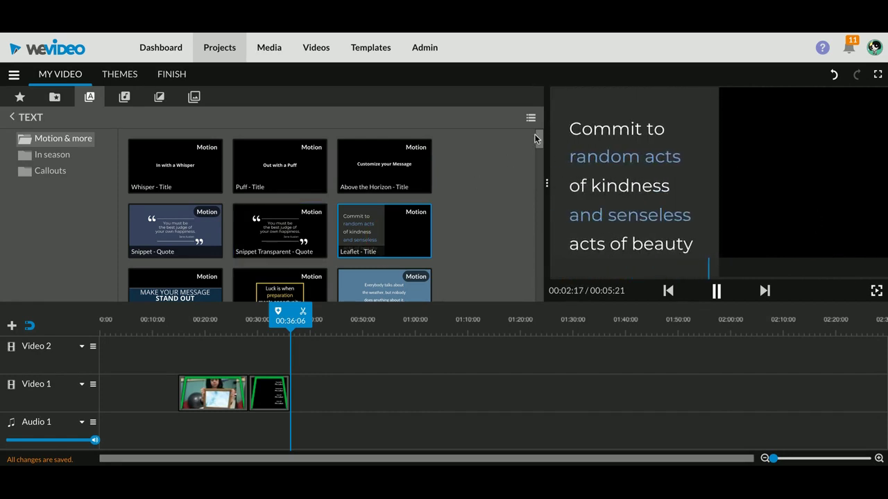
drag(535, 136, 536, 149)
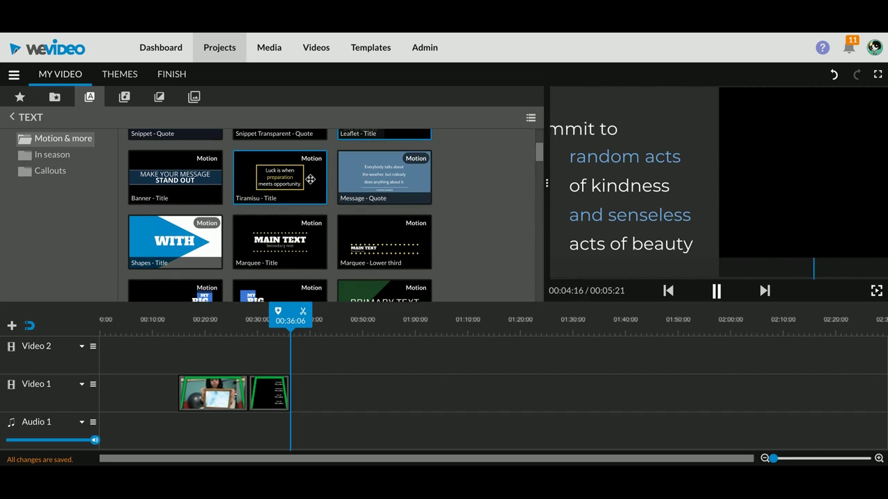
click(310, 179)
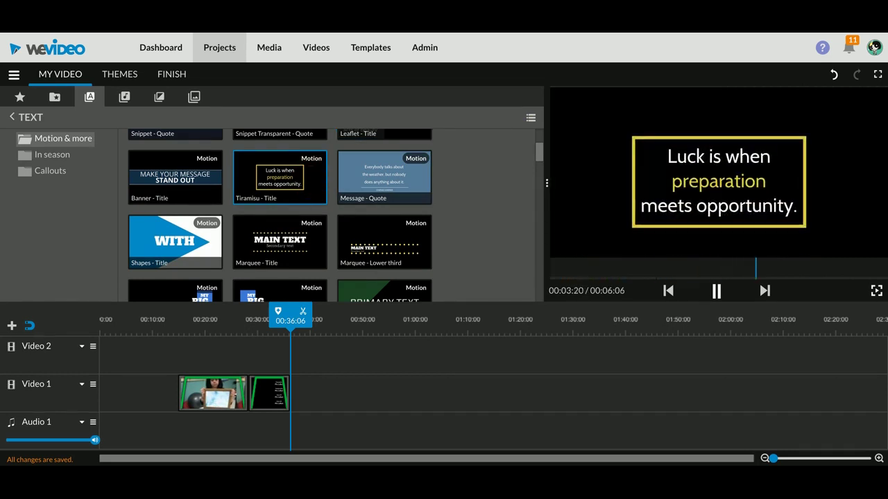
click(188, 232)
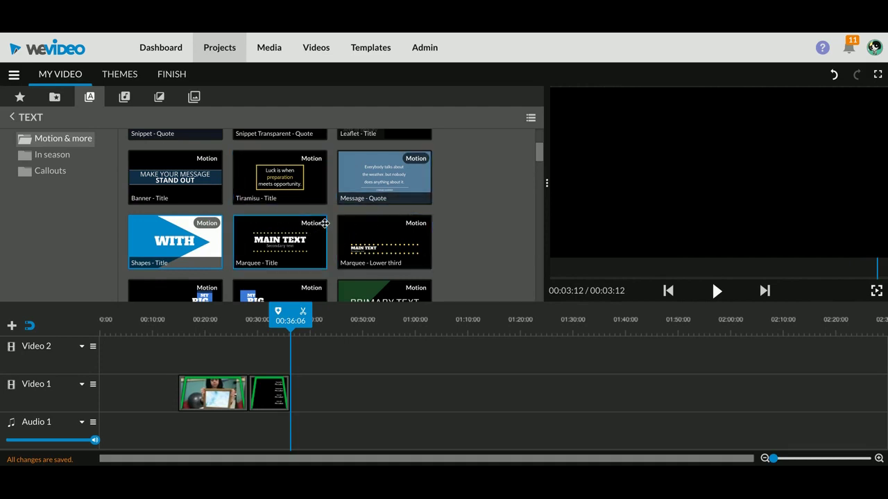
- Browse the In season templates and preview the Haunted house Halloween title
click(47, 157)
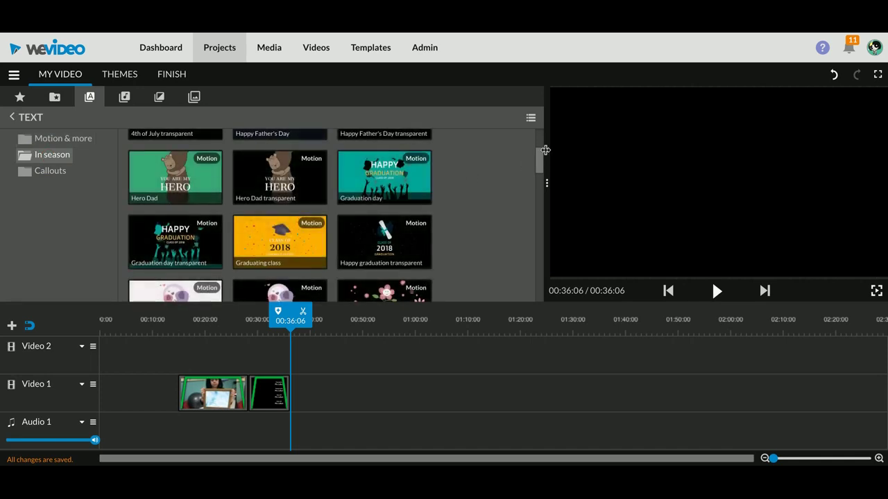
scroll(540, 166, up, 2)
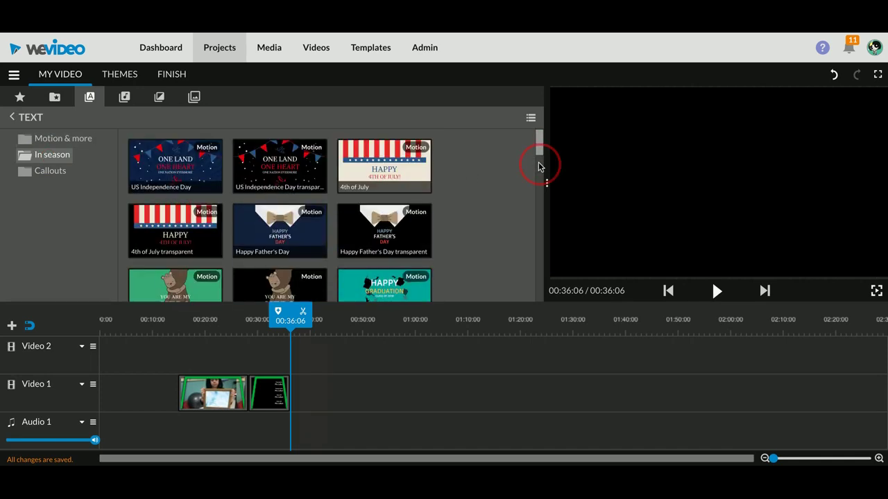
scroll(540, 166, down, 4)
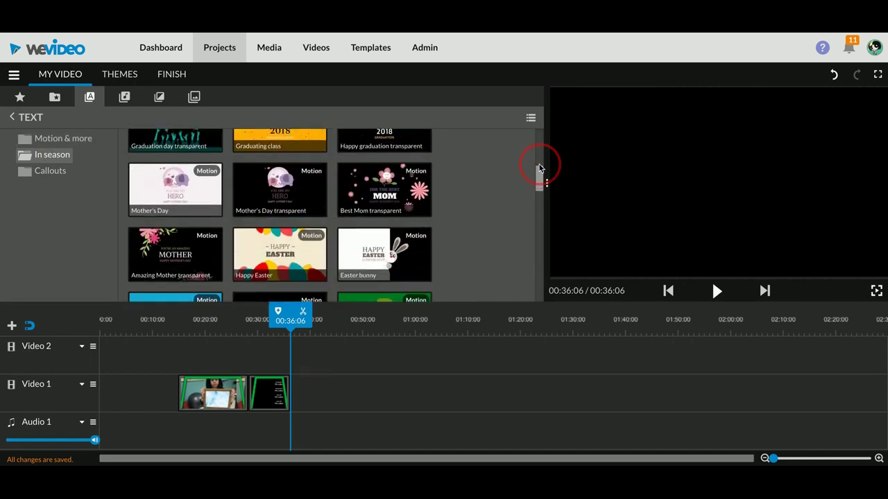
scroll(540, 167, down, 10)
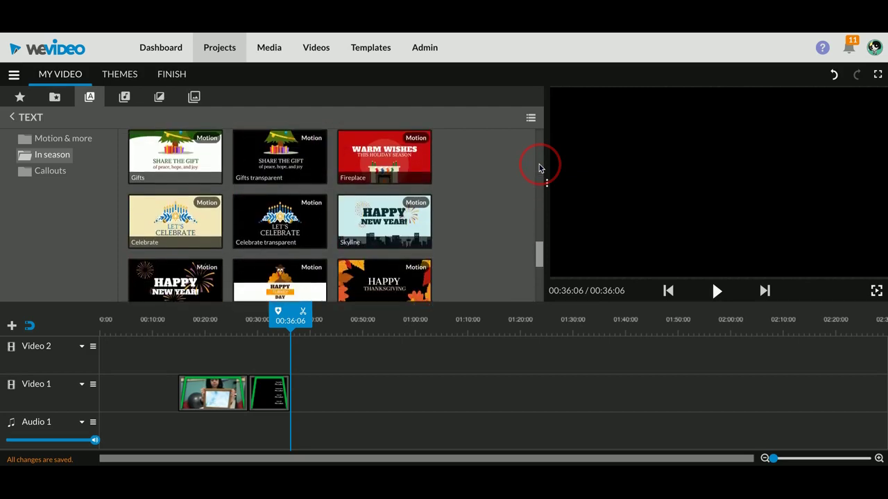
scroll(540, 166, down, 5)
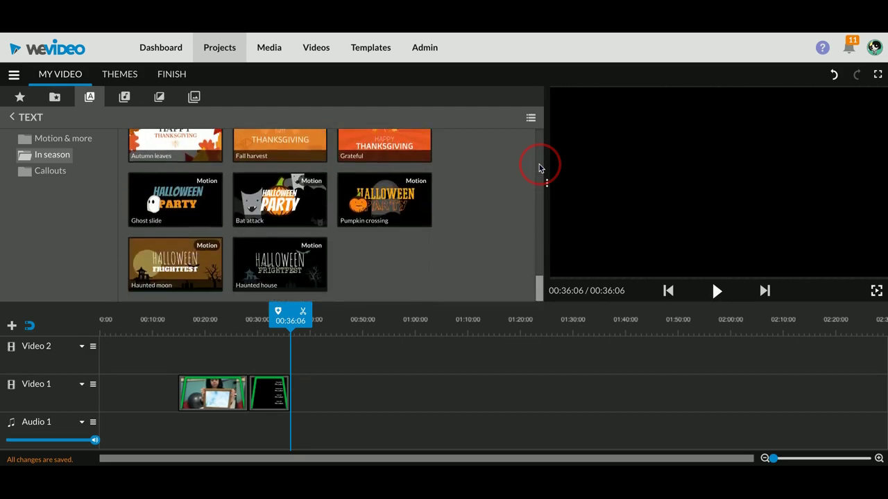
click(297, 274)
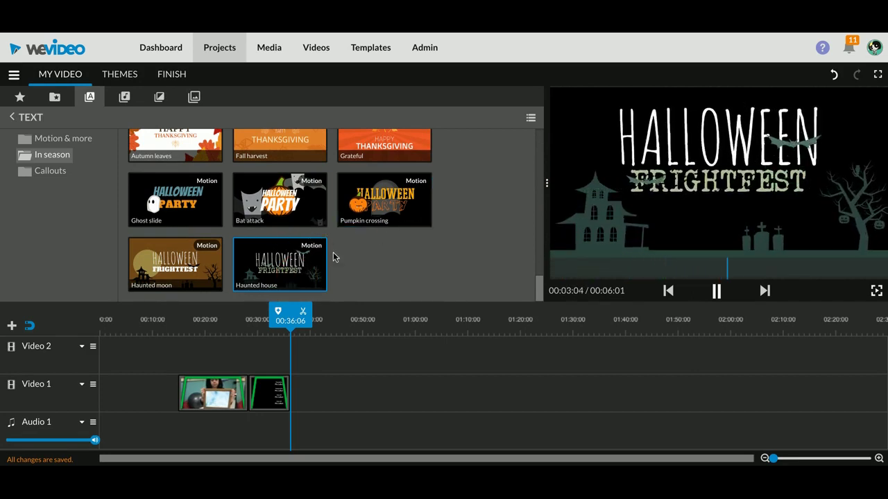
- Place Haunted house at the start of Video 1 and open its text properties
drag(277, 263, 111, 401)
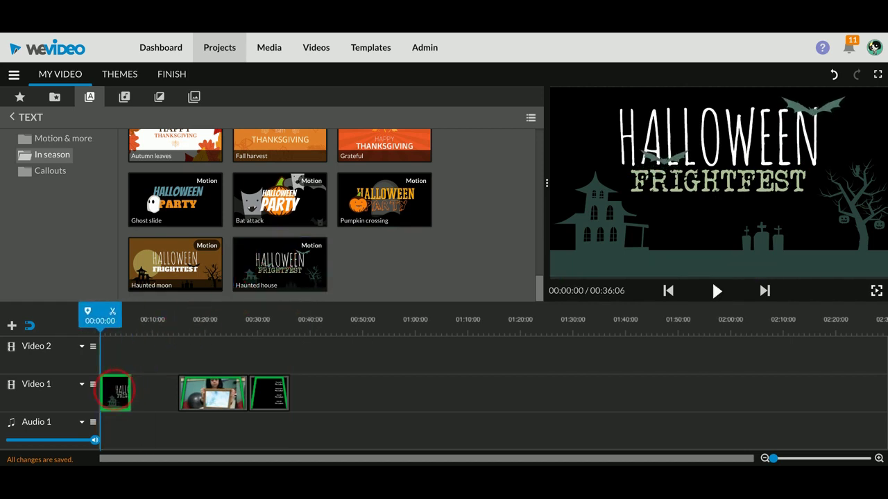
click(110, 402)
click(111, 349)
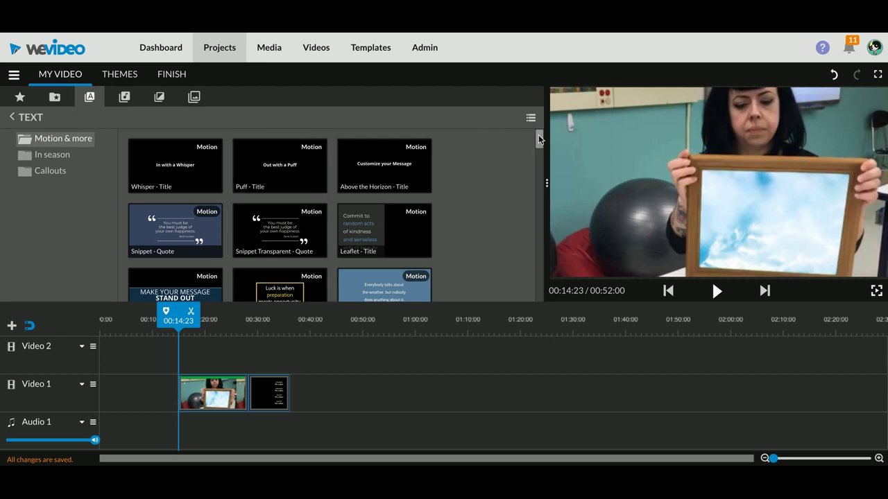
- Preview the Basic - End credits template and place it on Video 1 after the clip
scroll(538, 138, down, 7)
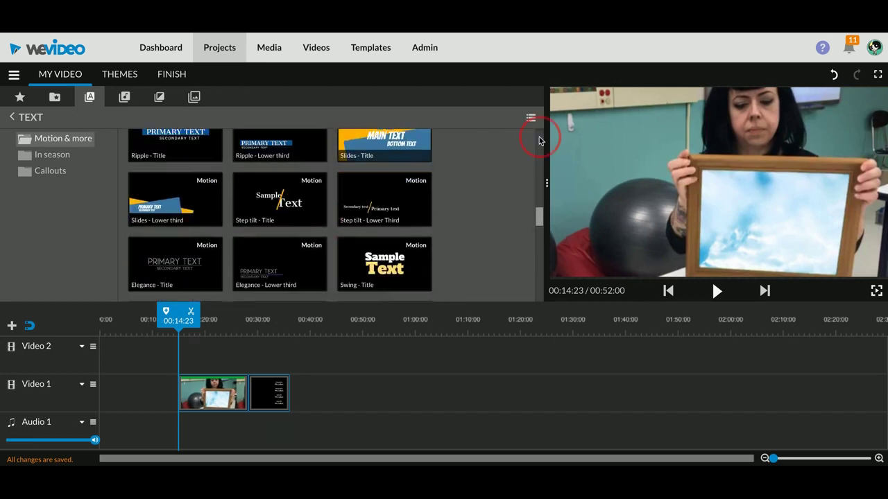
scroll(539, 141, down, 8)
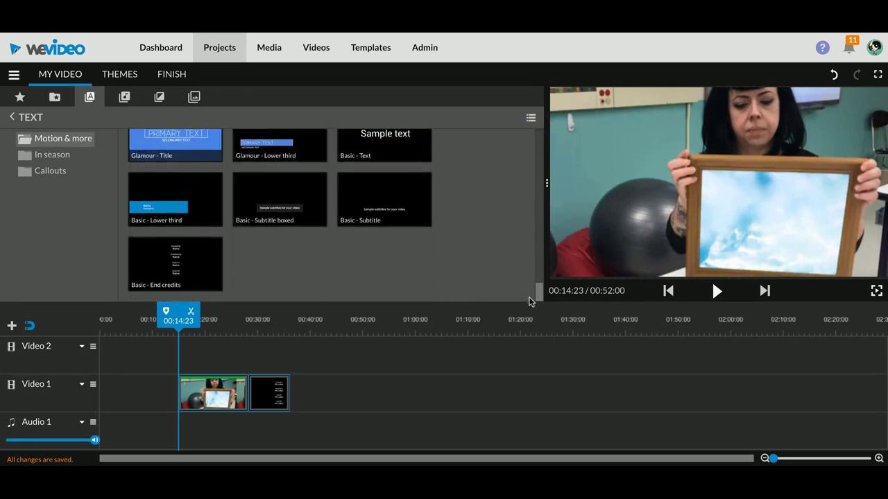
click(184, 264)
mouse_move(184, 264)
mouse_down()
mouse_move(323, 354)
mouse_move(309, 388)
mouse_move(295, 354)
mouse_move(177, 264)
mouse_up()
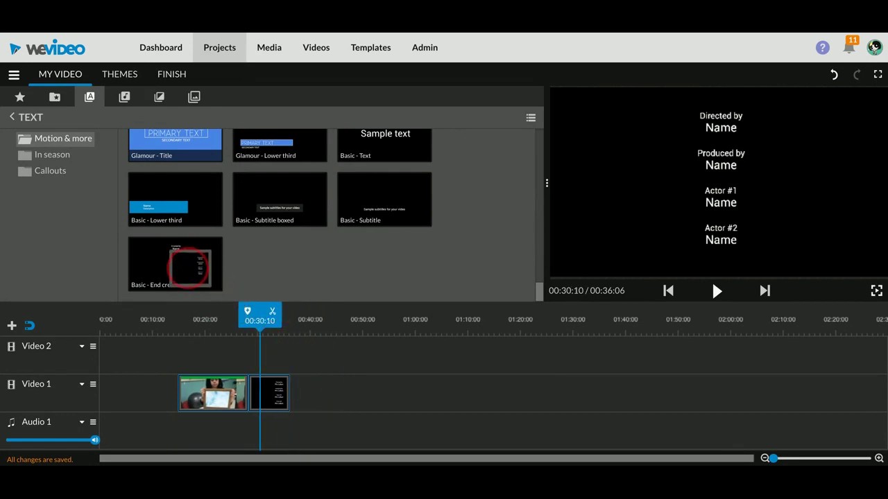
- Replace each Name line in the end credits with the teacher's name
click(276, 399)
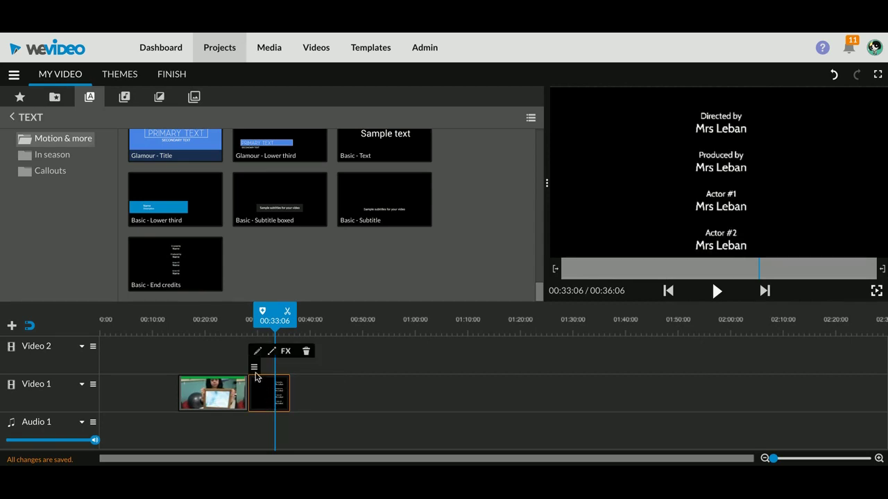
mouse_move(254, 369)
click(257, 352)
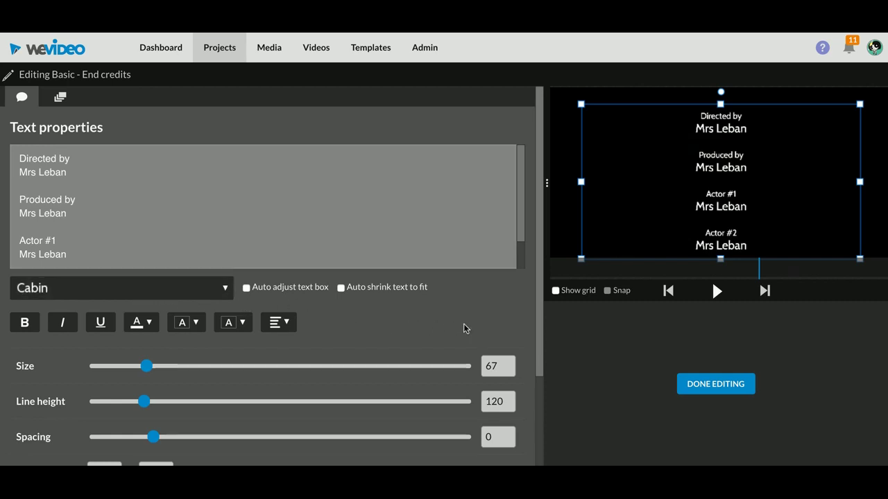
click(715, 384)
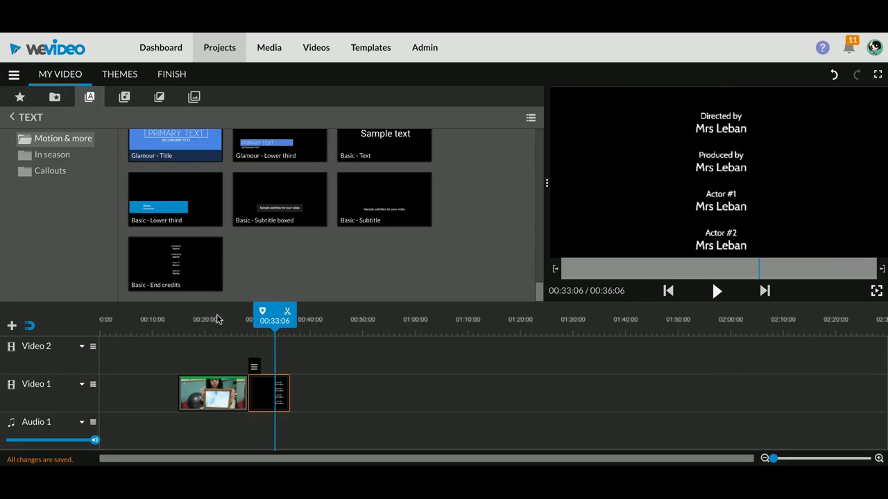
- Play back from just before the credits to review the new credit lines
click(241, 315)
click(717, 292)
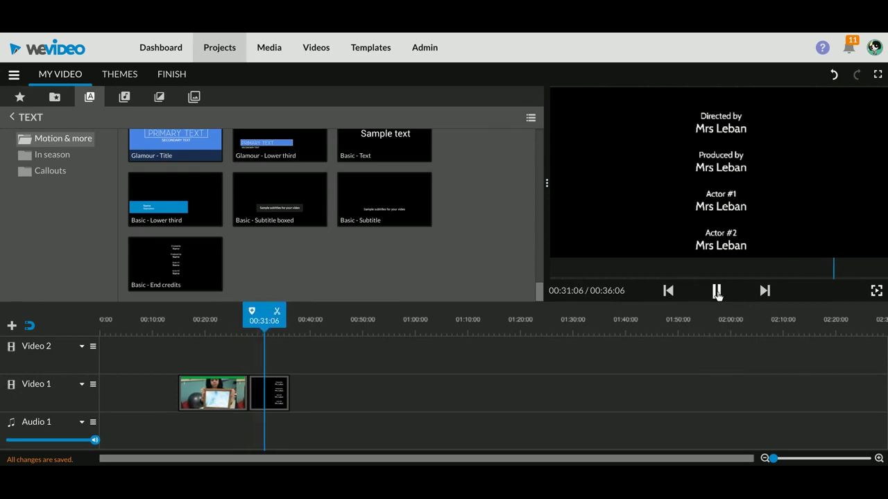
click(717, 292)
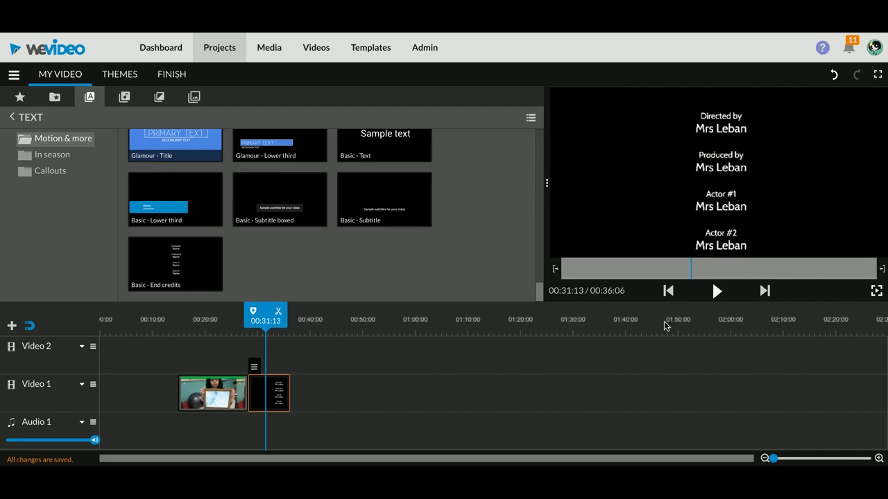
mouse_move(252, 372)
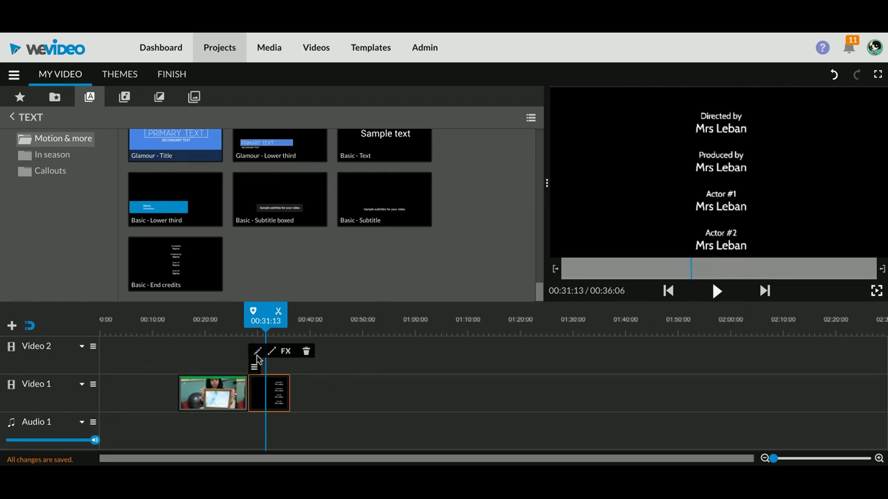
- Animate the credits to roll from below the frame to above it
click(258, 352)
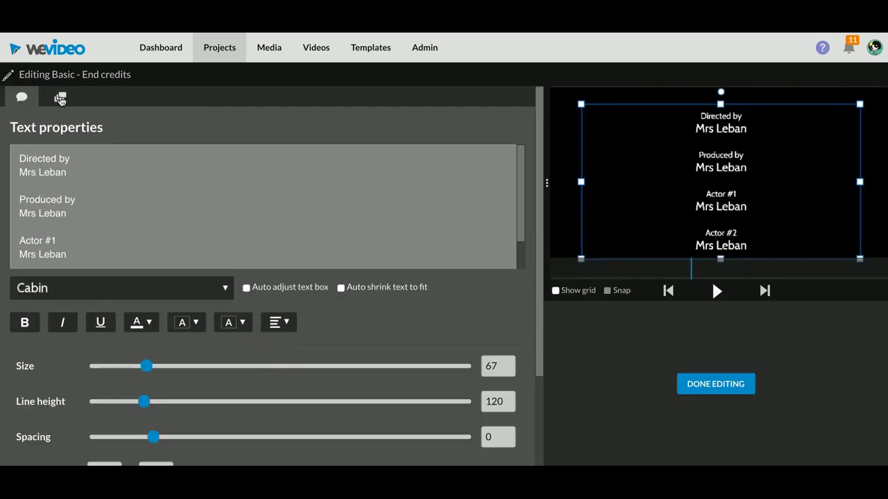
click(61, 97)
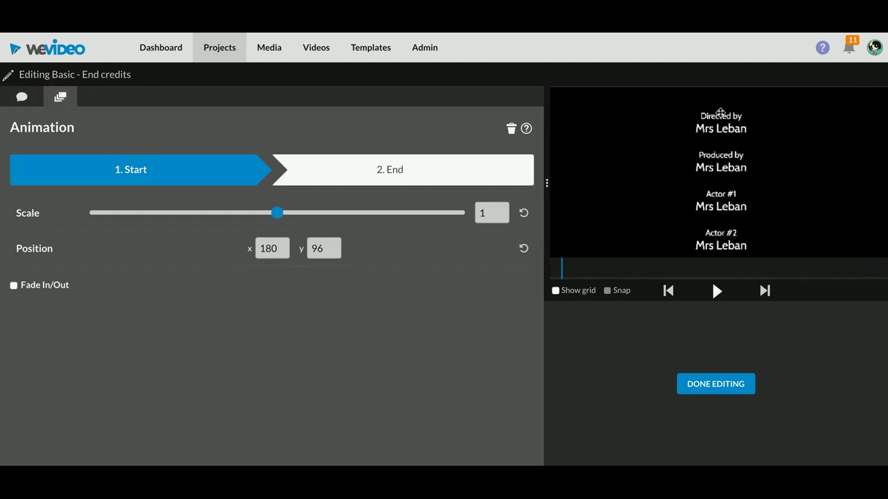
drag(720, 113, 719, 275)
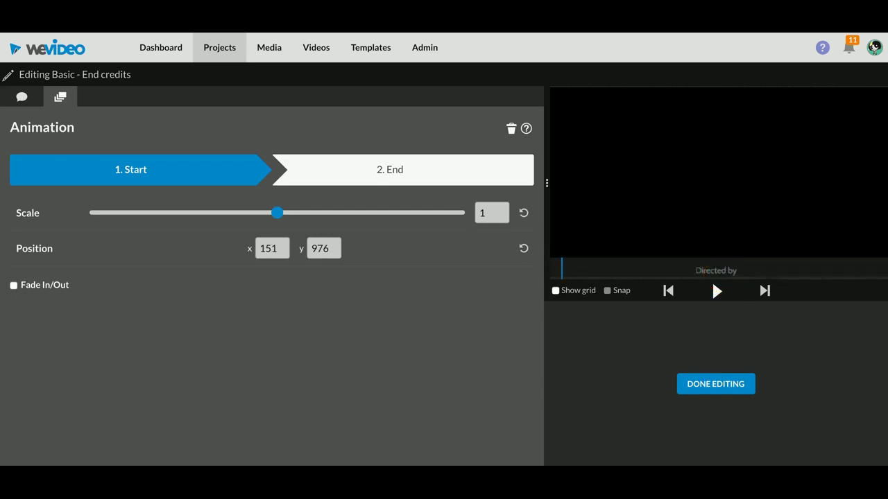
click(409, 170)
drag(721, 247, 719, 92)
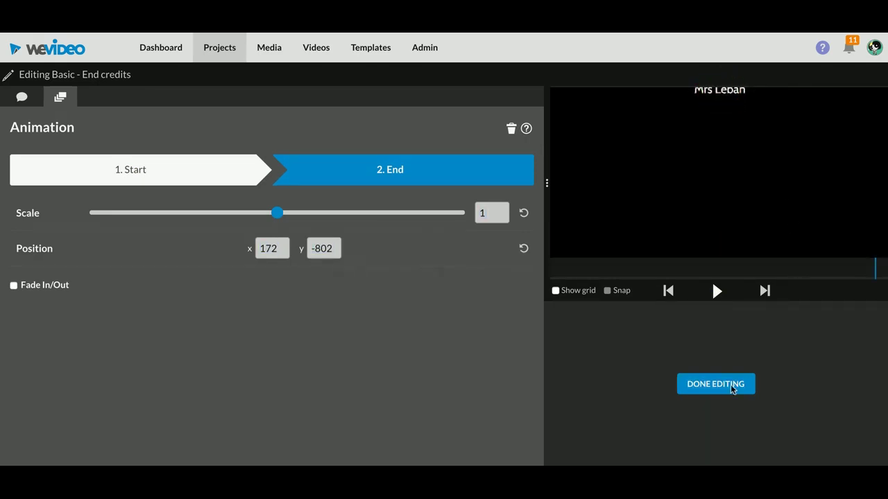
- Preview the rolling credits, then return to the timeline just before the credits
click(669, 292)
click(718, 292)
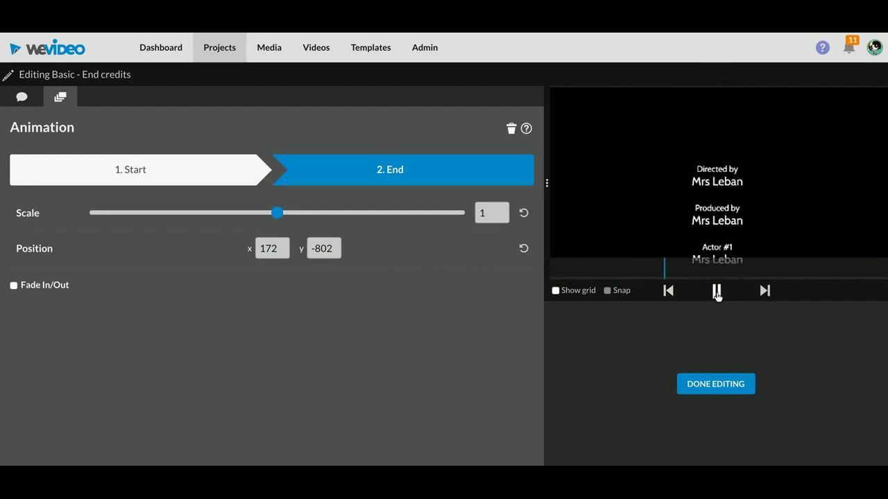
click(719, 384)
click(235, 317)
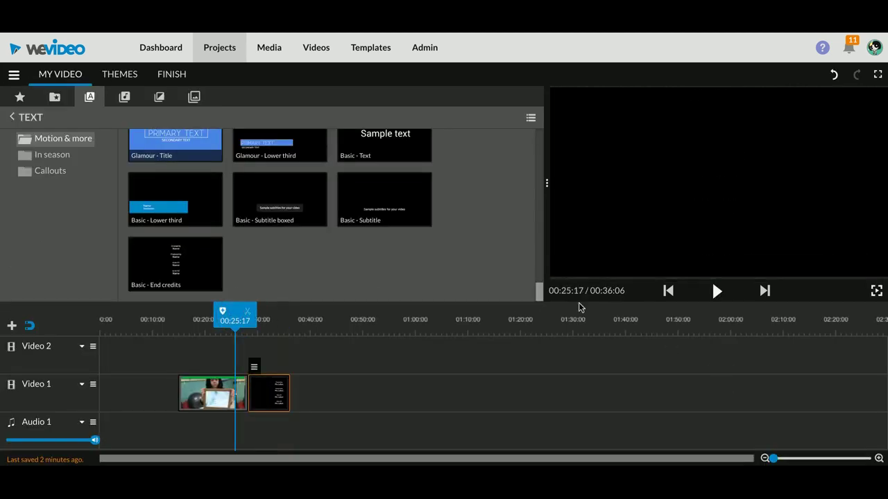
click(717, 291)
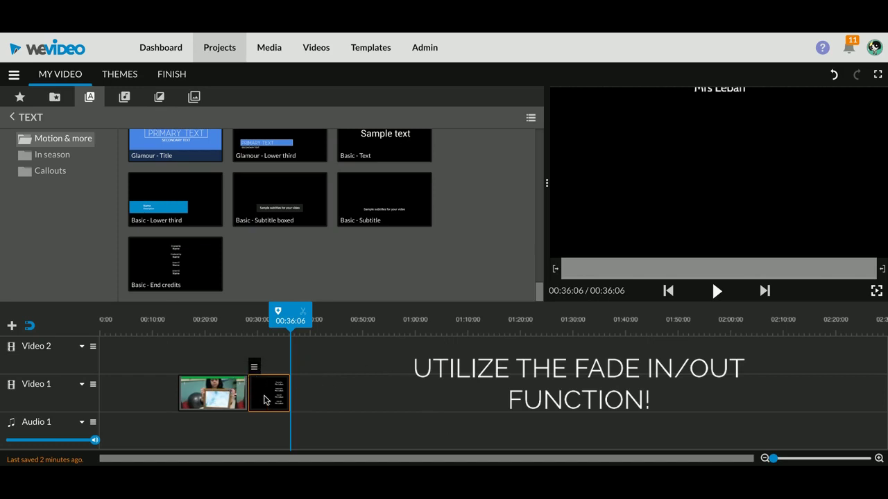
mouse_move(254, 367)
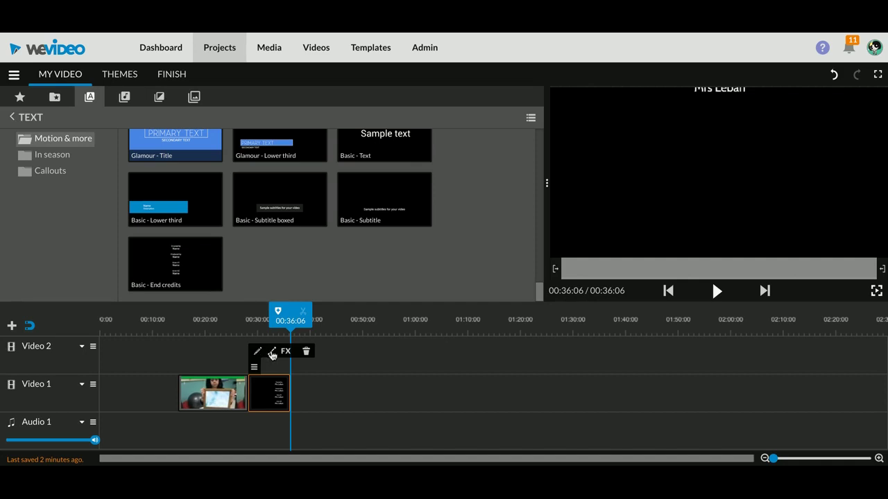
- Give the end credits clip a 1-second video fade in and fade out
click(271, 353)
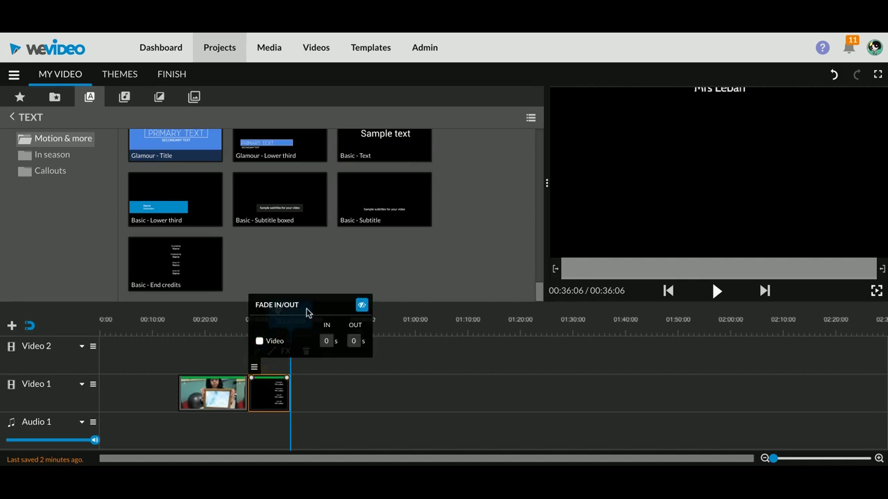
click(259, 341)
- Add 1-second video and audio fades to the classroom clip and preview the project
click(217, 394)
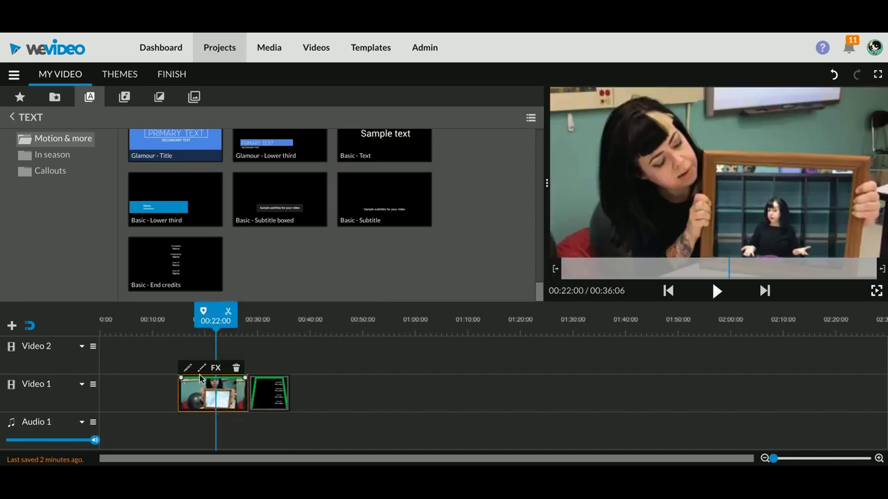
click(203, 370)
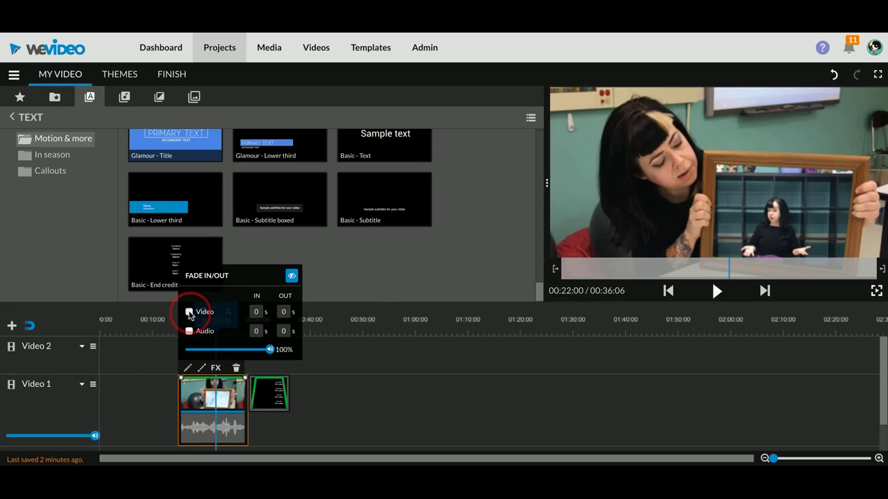
click(189, 312)
click(190, 331)
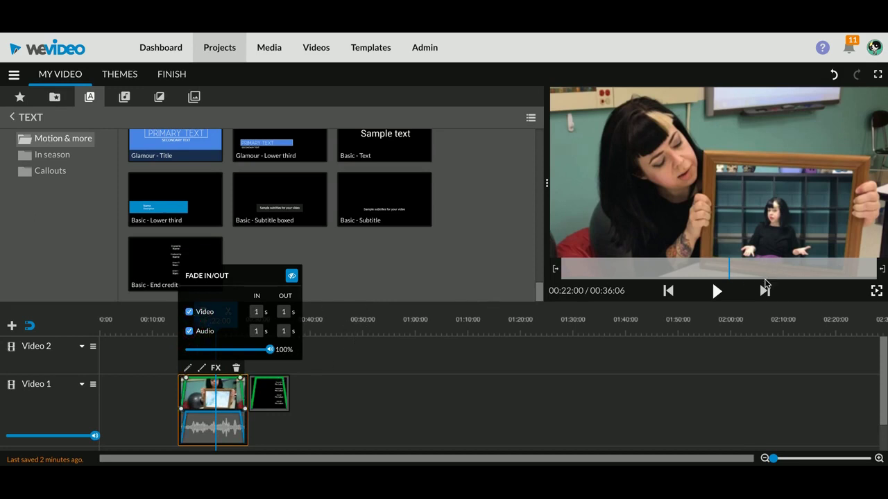
click(718, 292)
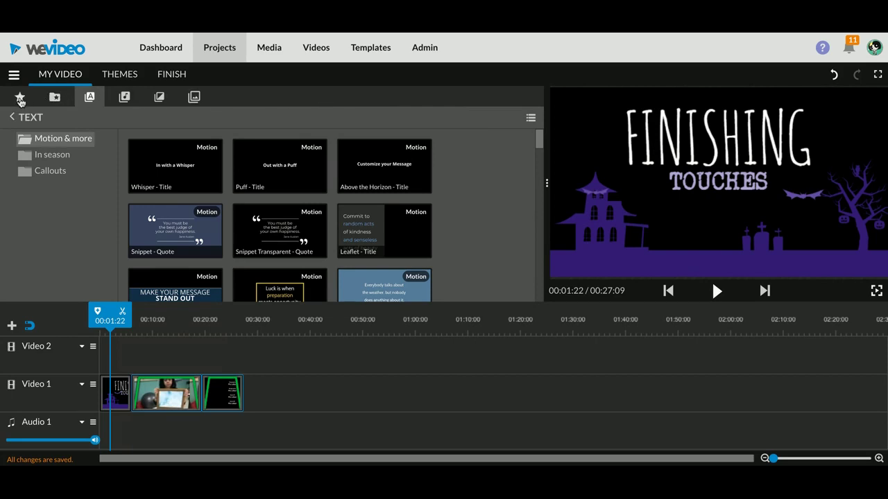
- Search the stock media for 'spooky' and filter the results to Audio
click(20, 98)
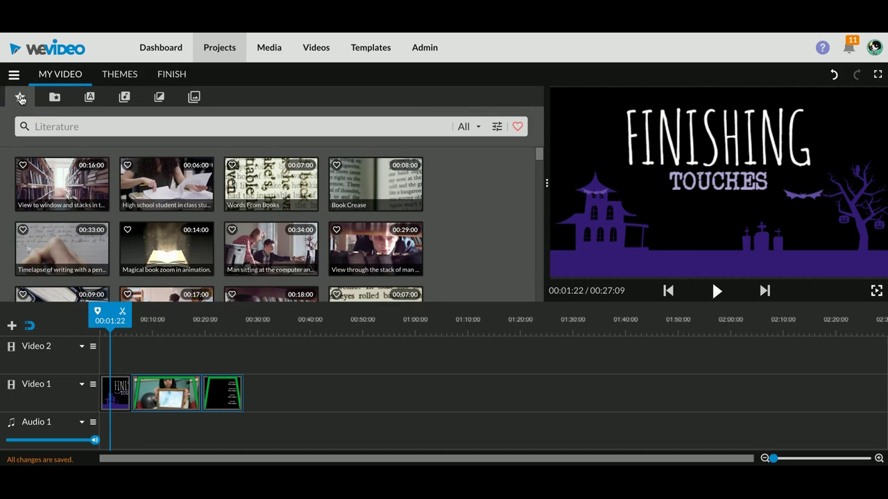
click(108, 126)
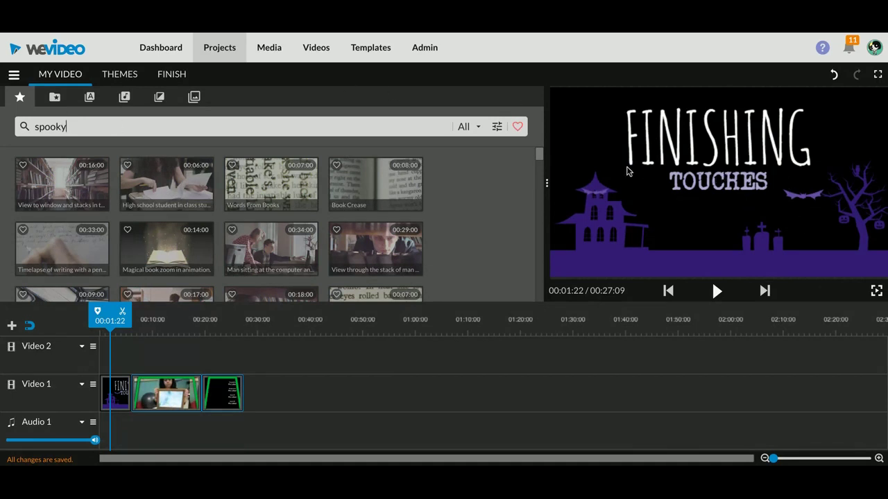
click(477, 129)
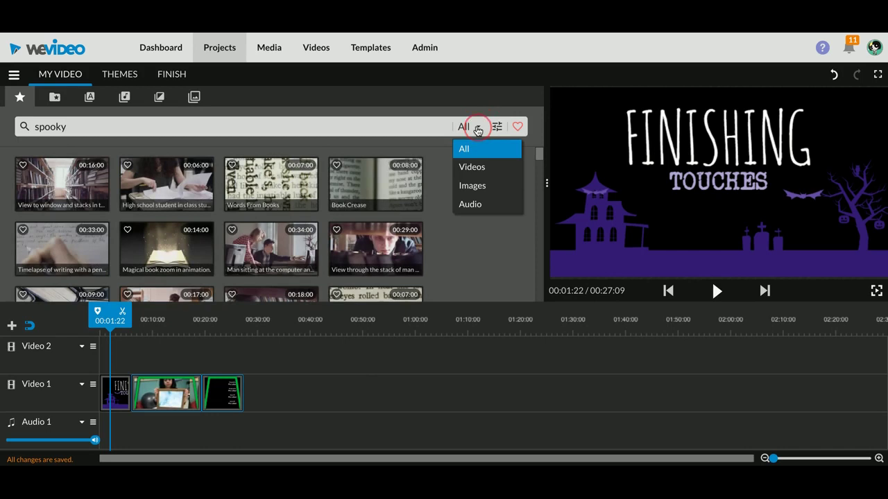
click(477, 205)
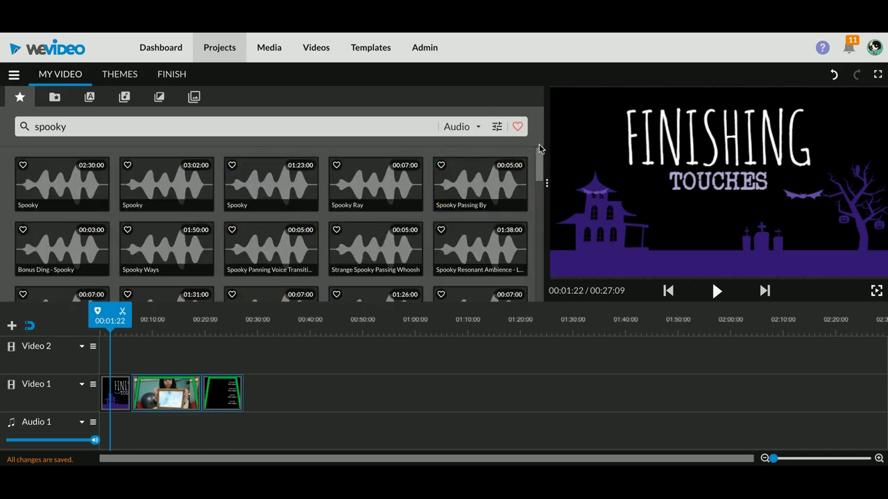
- Audition Spooky Metallic Drone, Spooky Resonant Ambience, Bonus Ding and Twisted Horror Piano
scroll(537, 160, down, 1)
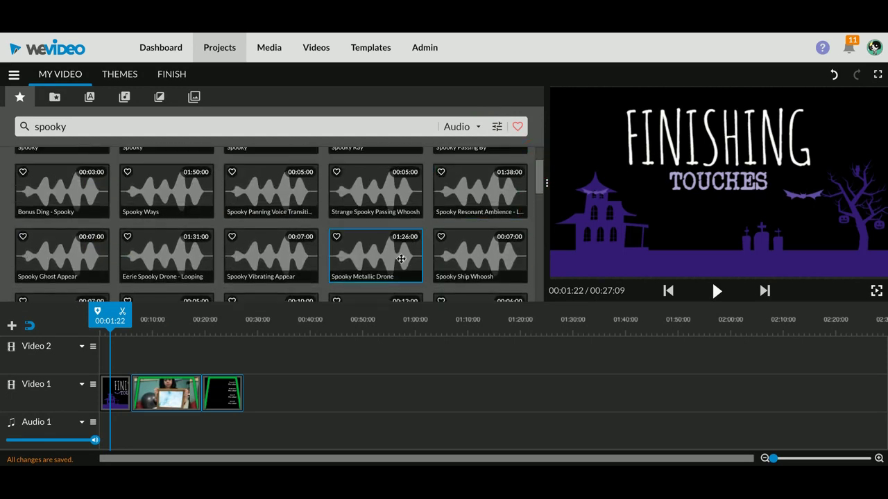
click(408, 256)
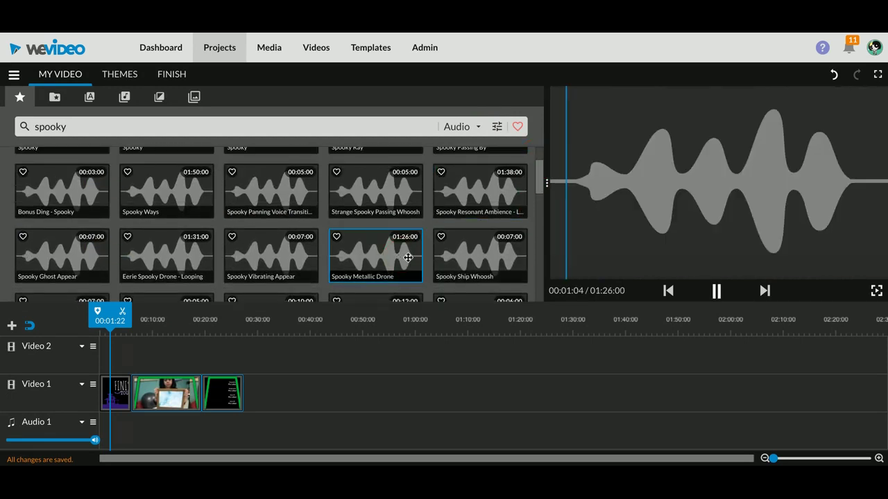
click(494, 188)
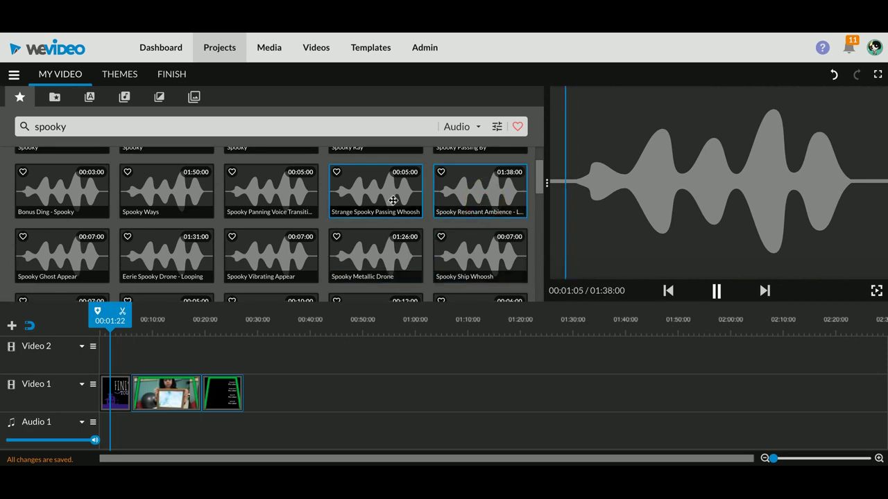
click(66, 205)
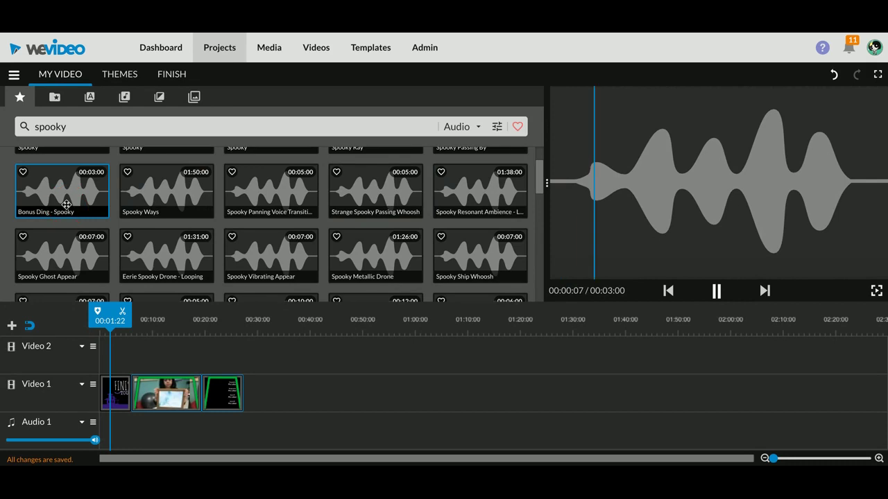
click(537, 180)
scroll(536, 182, down, 5)
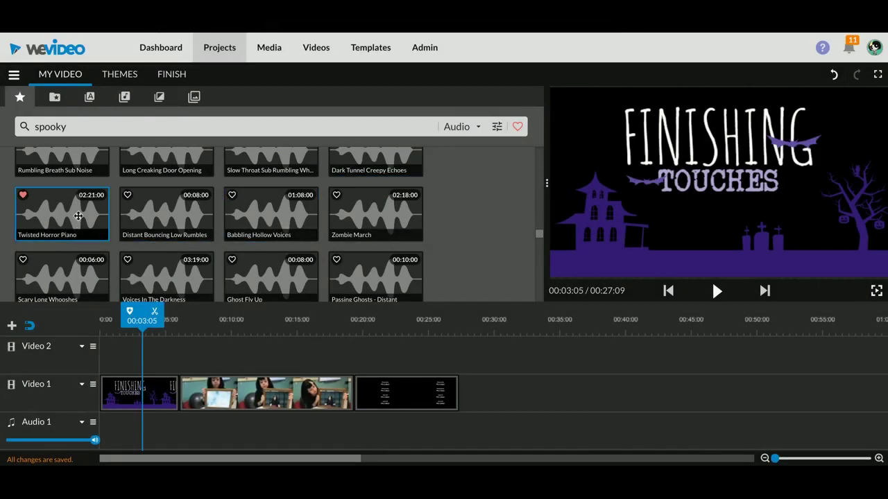
click(65, 211)
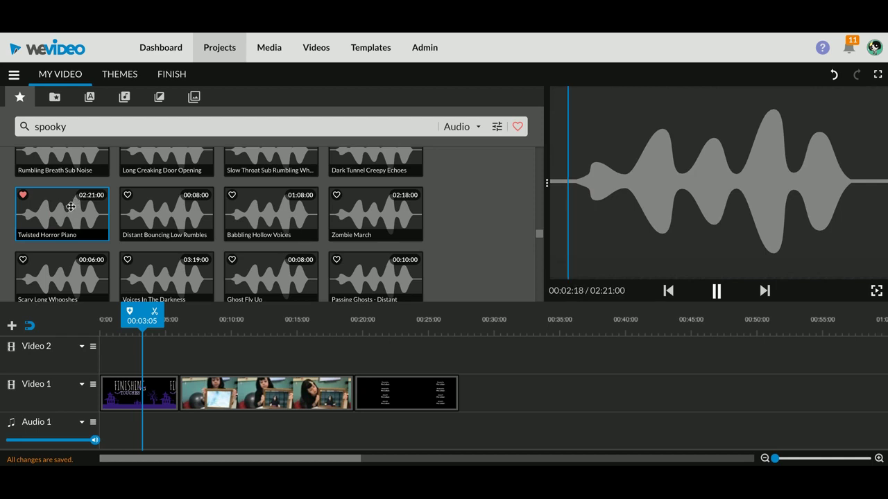
click(718, 290)
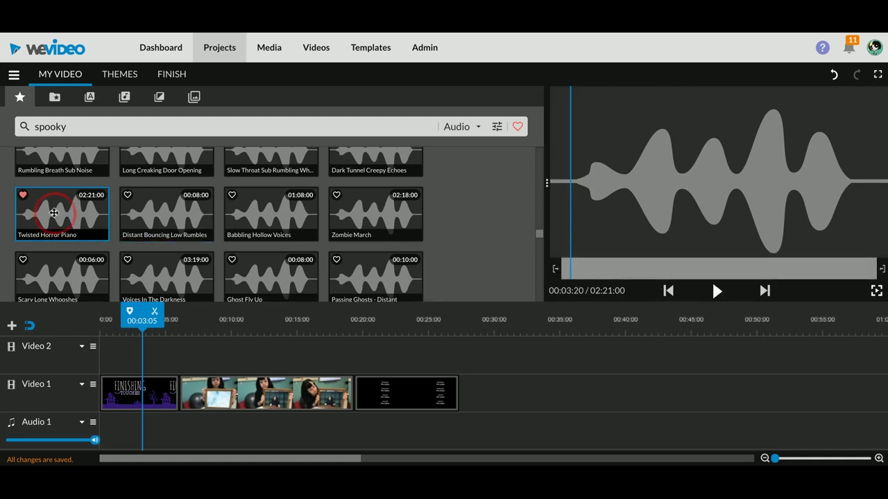
- Put Twisted Horror Piano on Audio 1 and trim it to end at 00:27:09
drag(54, 213, 124, 431)
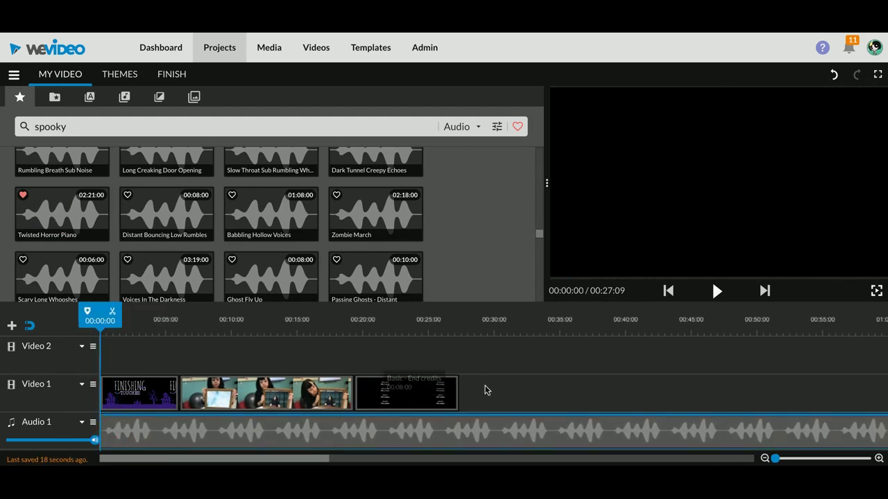
drag(298, 462, 460, 459)
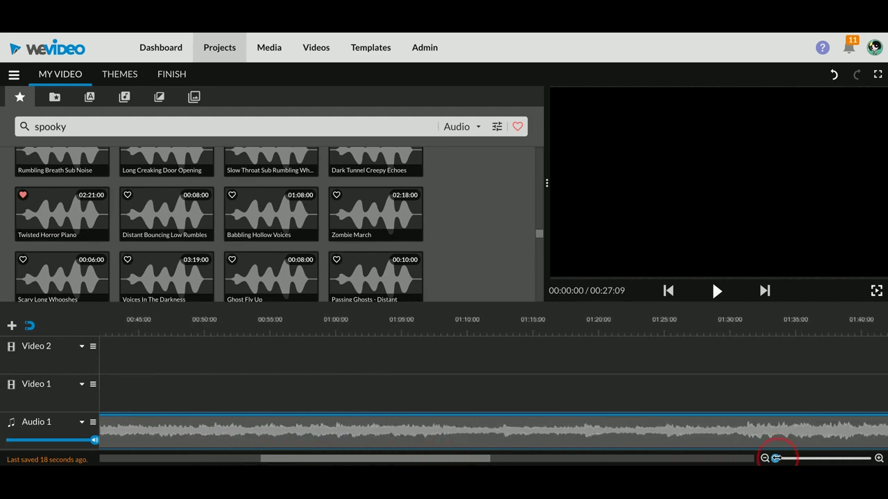
click(765, 458)
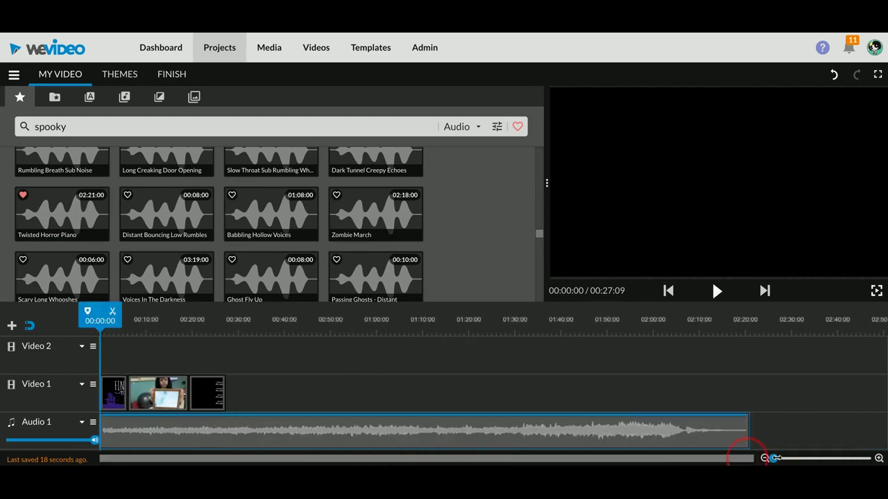
click(746, 430)
drag(747, 429, 225, 439)
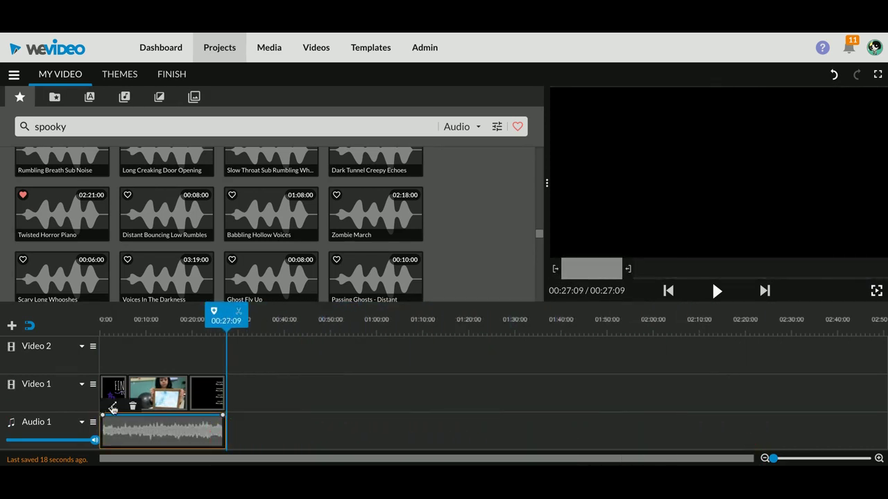
click(112, 407)
- Fade the music in and out over 1 second and play from mid-video to hear it
click(110, 370)
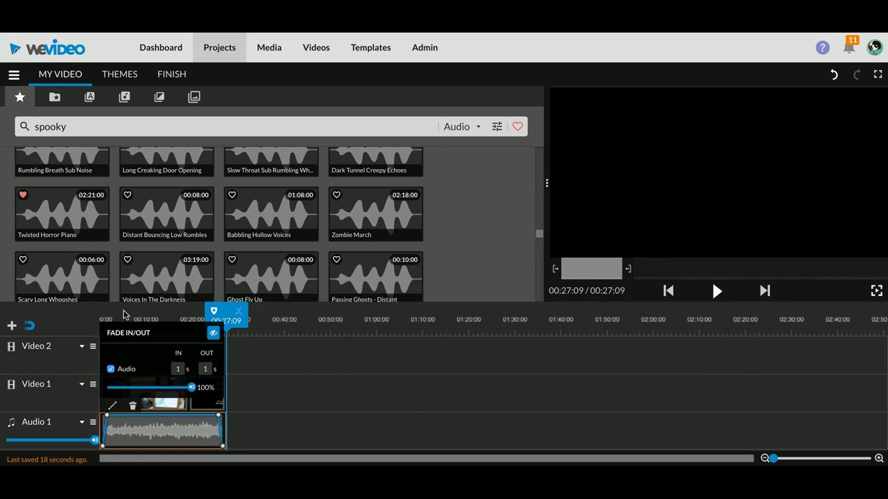
click(153, 317)
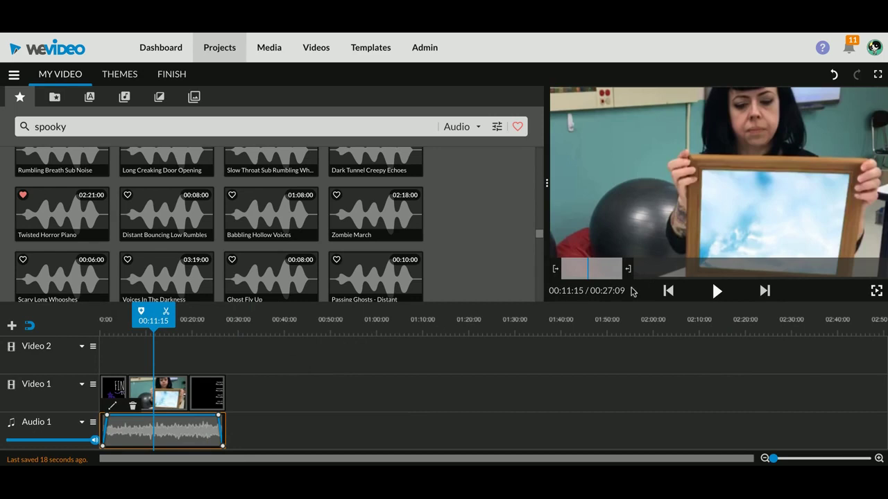
click(718, 292)
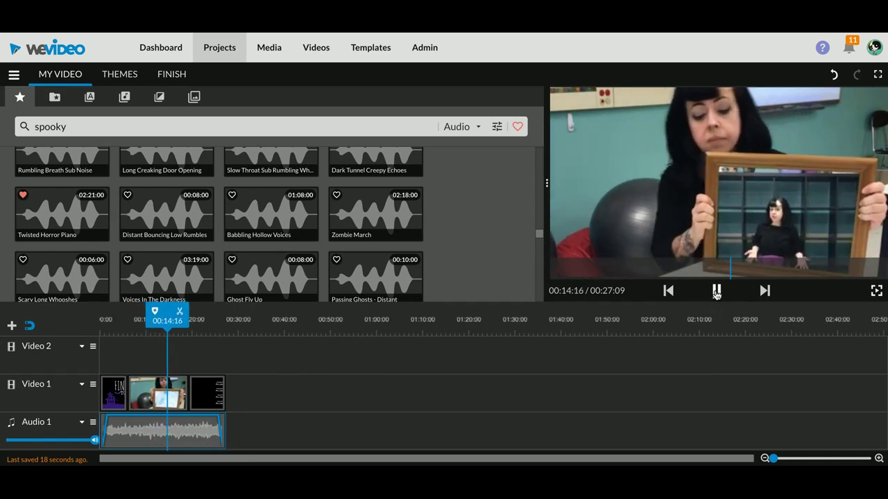
click(717, 292)
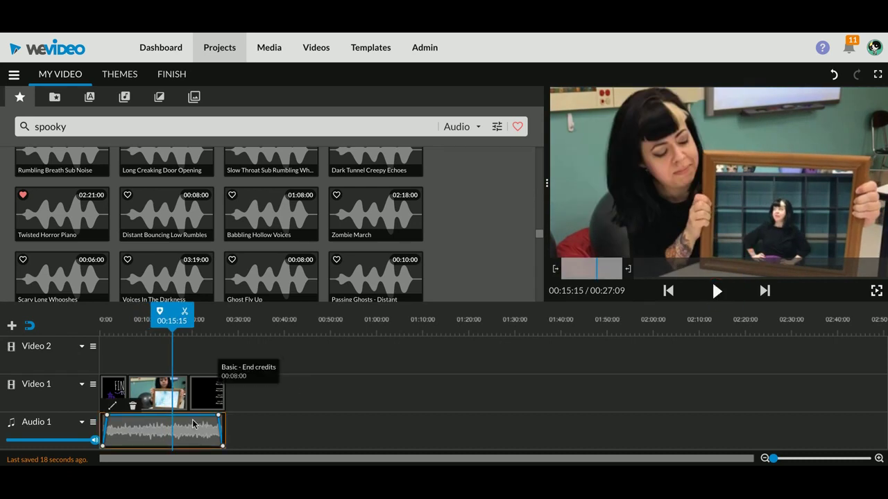
- Dip the music volume to about 12% under the classroom clip, then return to 00:03:07
mouse_move(188, 420)
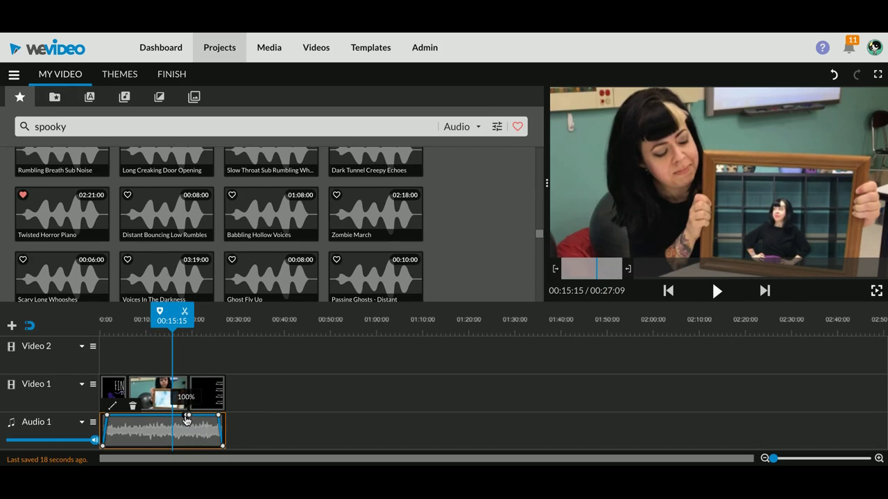
drag(186, 416, 184, 441)
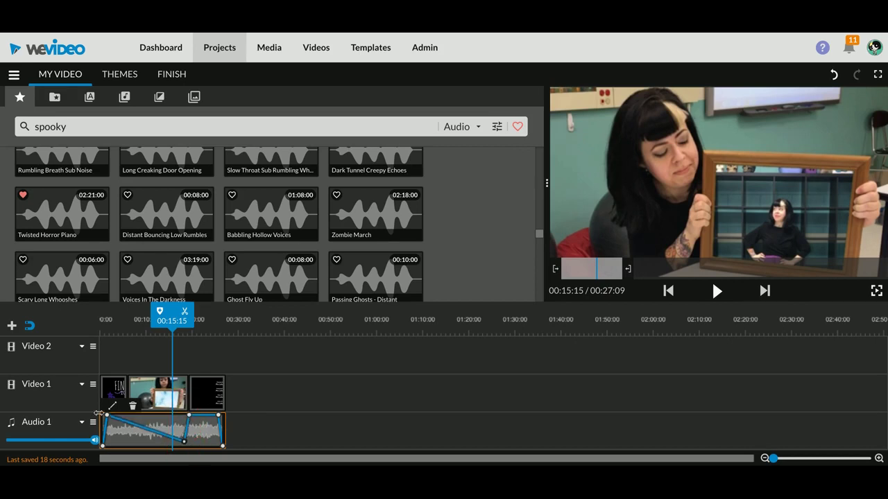
drag(126, 424, 131, 442)
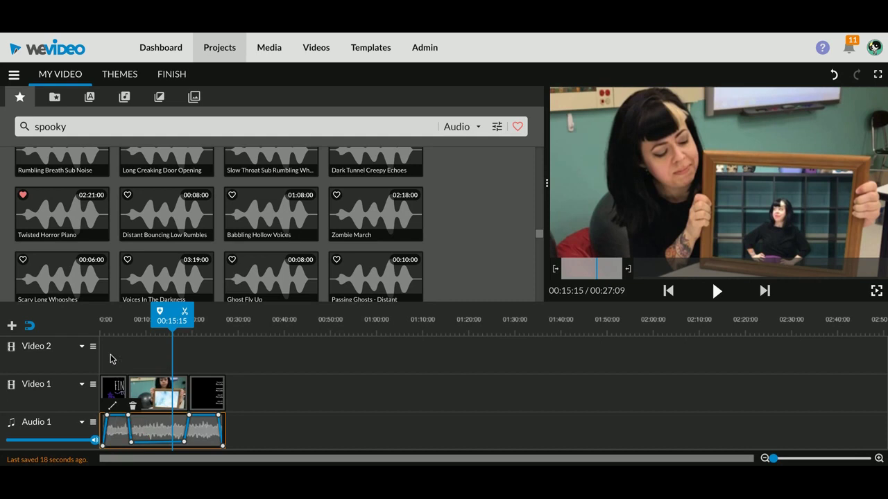
drag(172, 315, 115, 315)
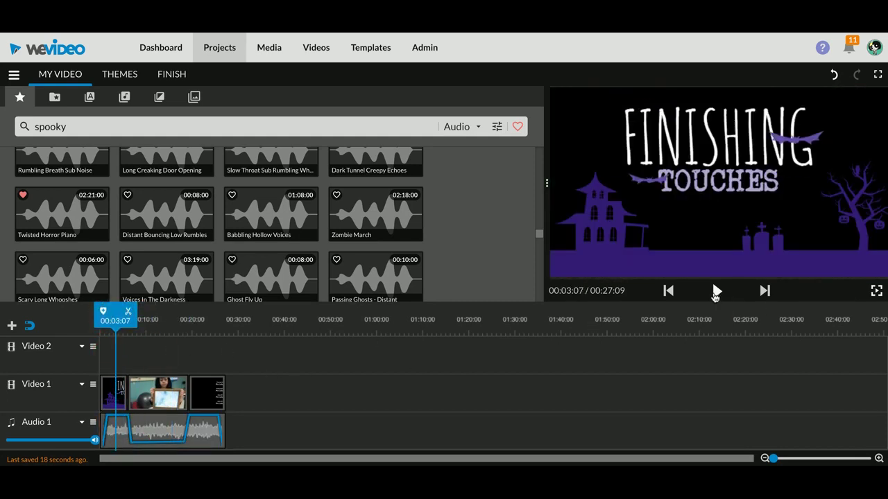
- Play from the title to 00:10:08, then from 00:17:03 into the credits to check the dips
click(716, 291)
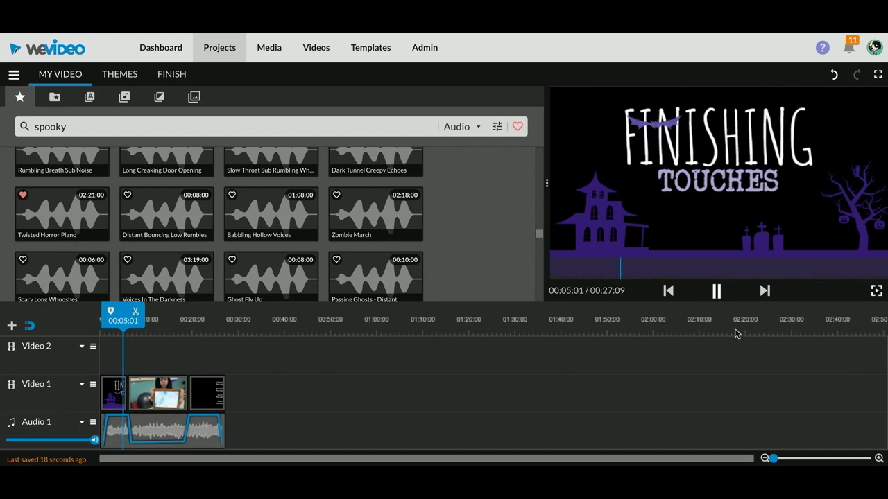
click(717, 293)
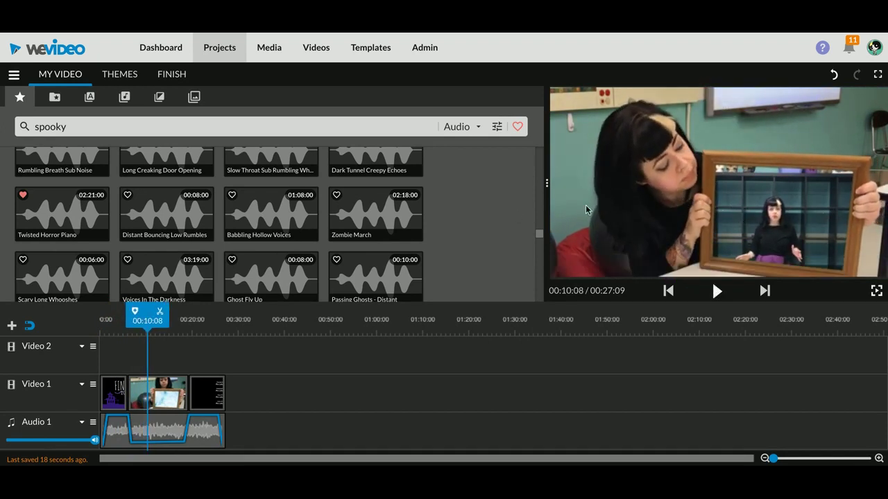
click(185, 326)
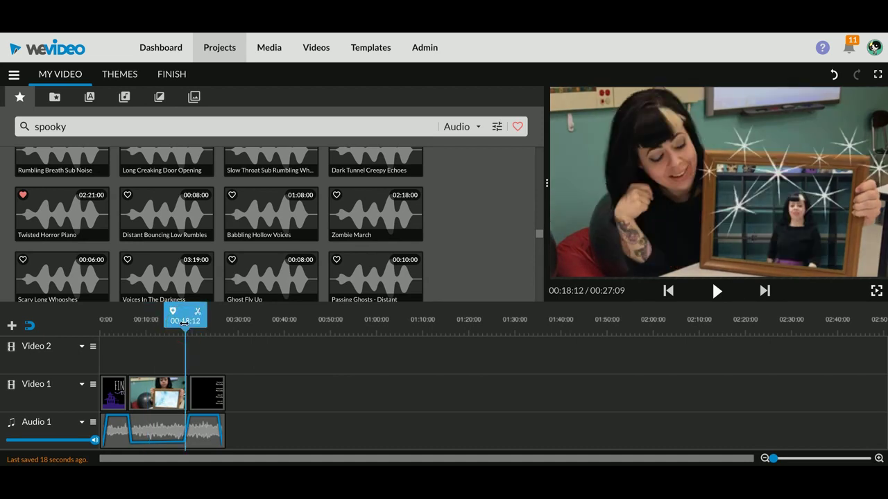
drag(178, 318, 173, 317)
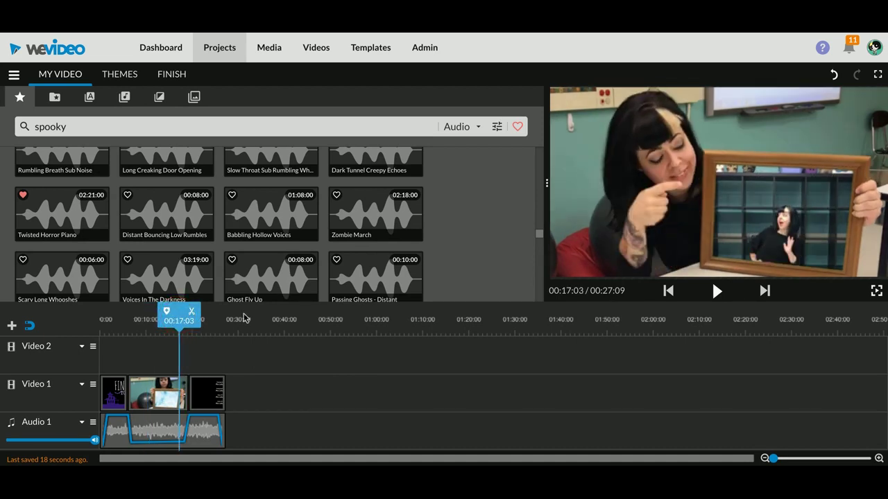
click(718, 292)
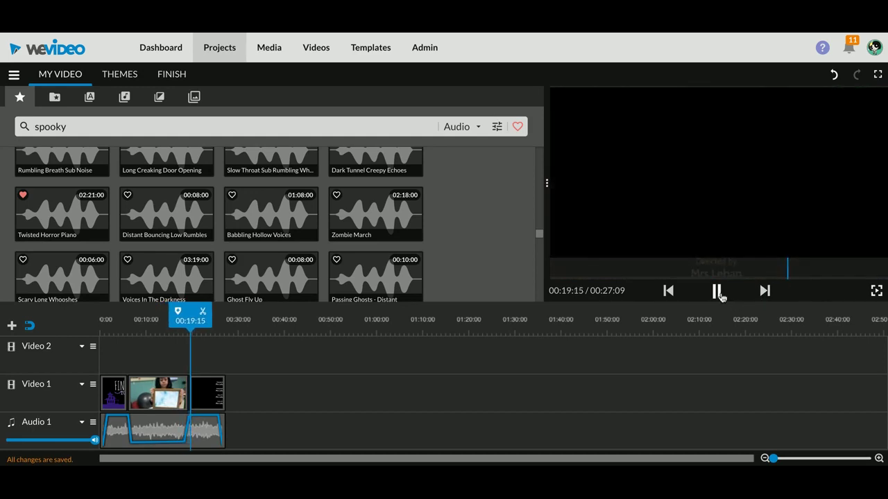
click(715, 294)
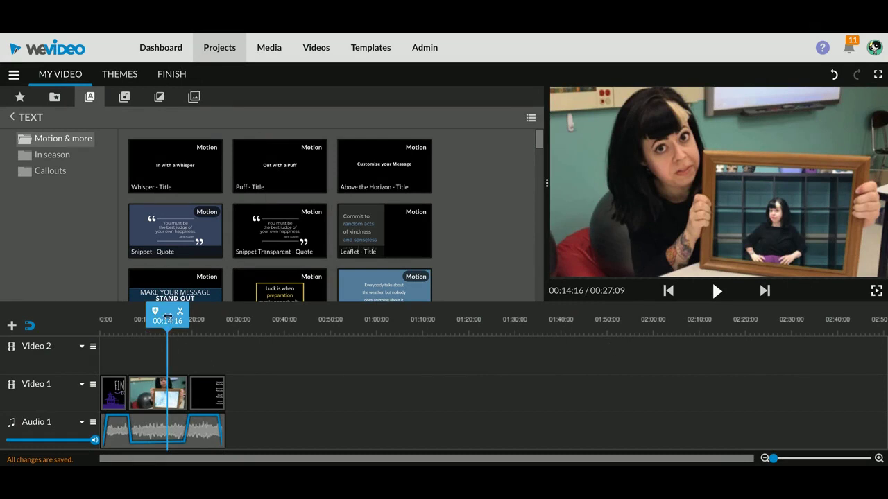
- With the playhead at 00:11:16, place a Basic - Subtitle caption on Video 2 over the classroom clip
mouse_move(167, 315)
mouse_down()
mouse_move(149, 319)
mouse_move(188, 314)
mouse_move(168, 316)
mouse_up()
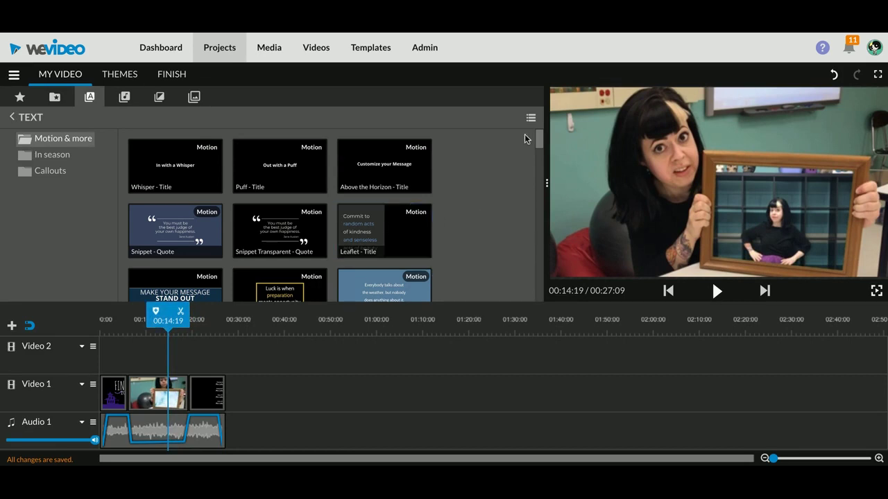
scroll(540, 139, down, 10)
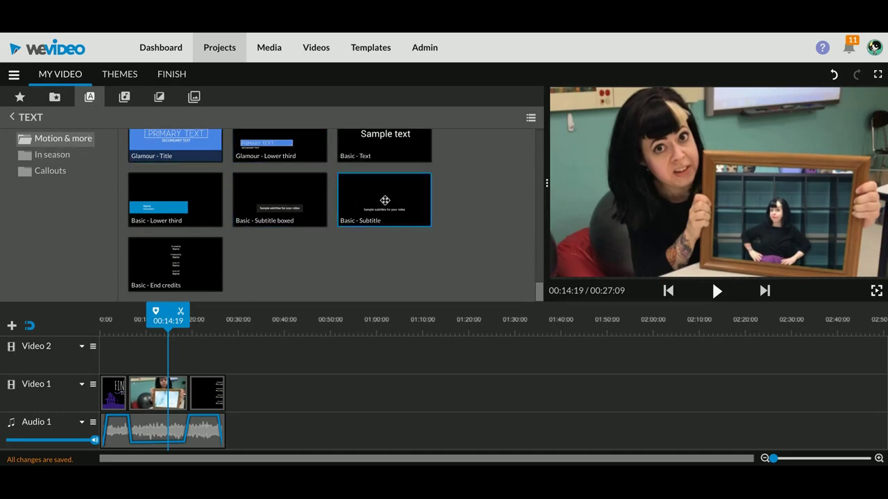
drag(395, 196, 171, 342)
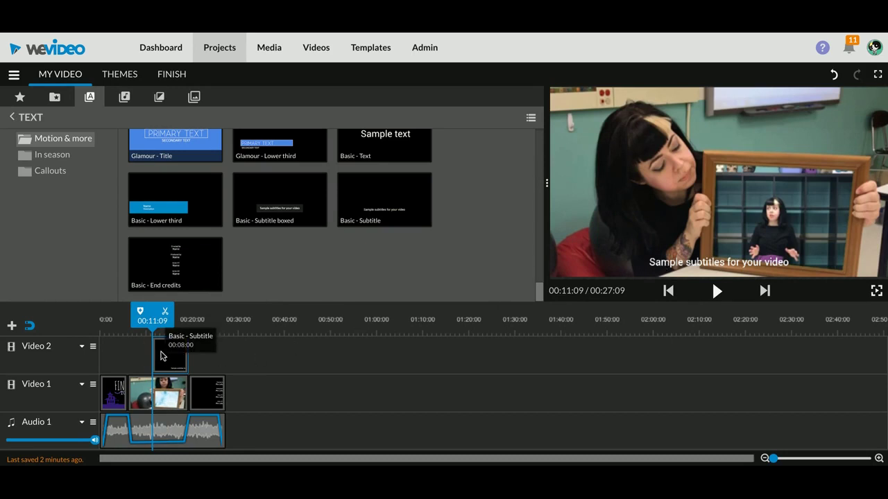
- Replace the sample subtitle text with 'Thanks for watching!'
click(161, 356)
click(159, 311)
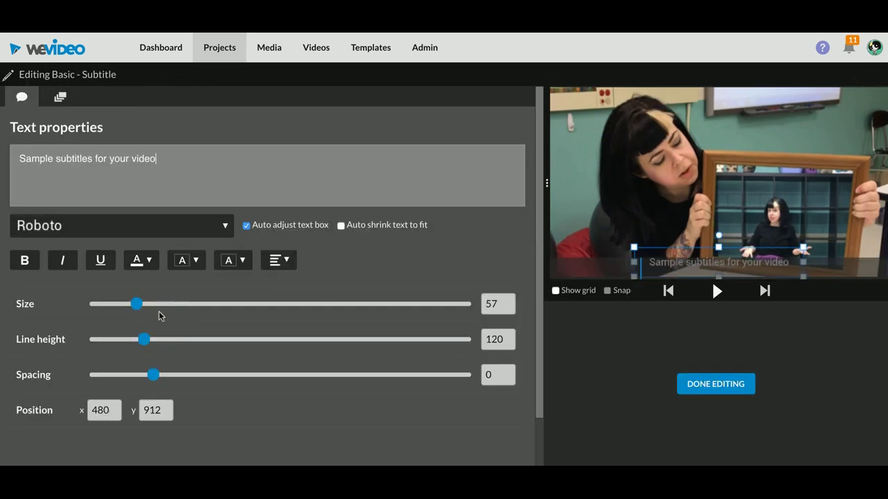
triple_click(172, 158)
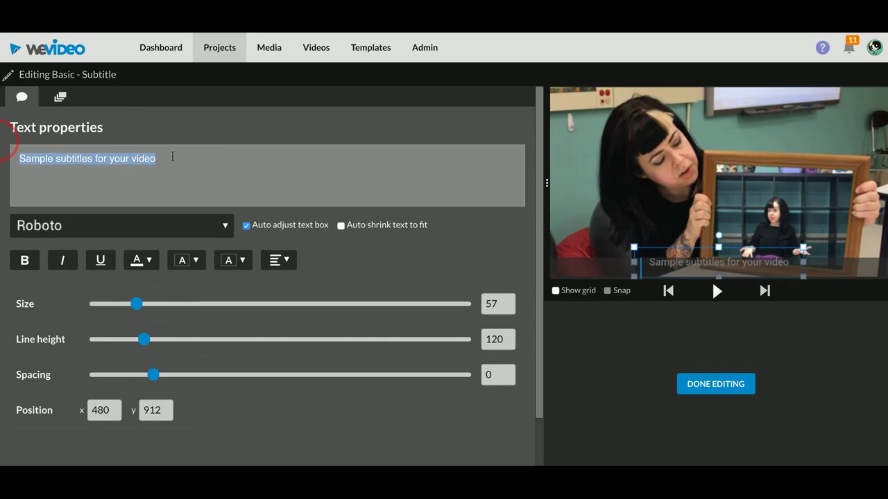
text(Thanks for )
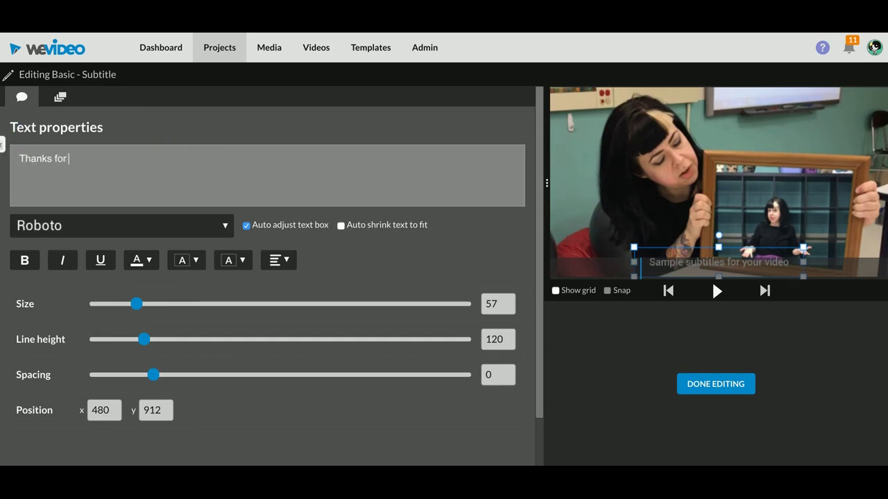
text(watching!)
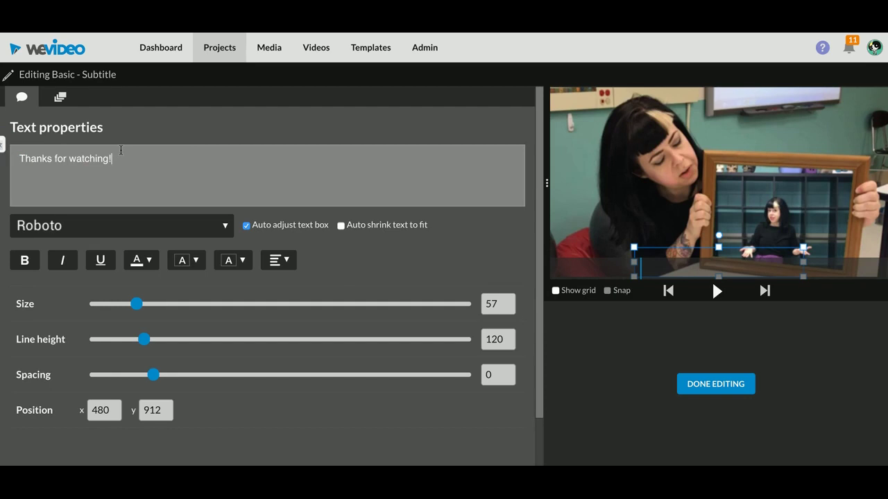
- Set the caption font to Raleway and move it near the top of the frame
click(223, 227)
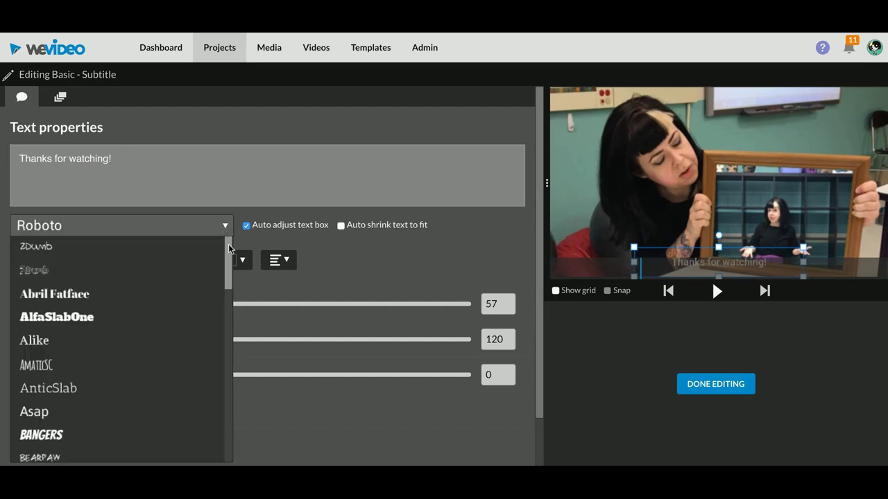
scroll(229, 248, down, 15)
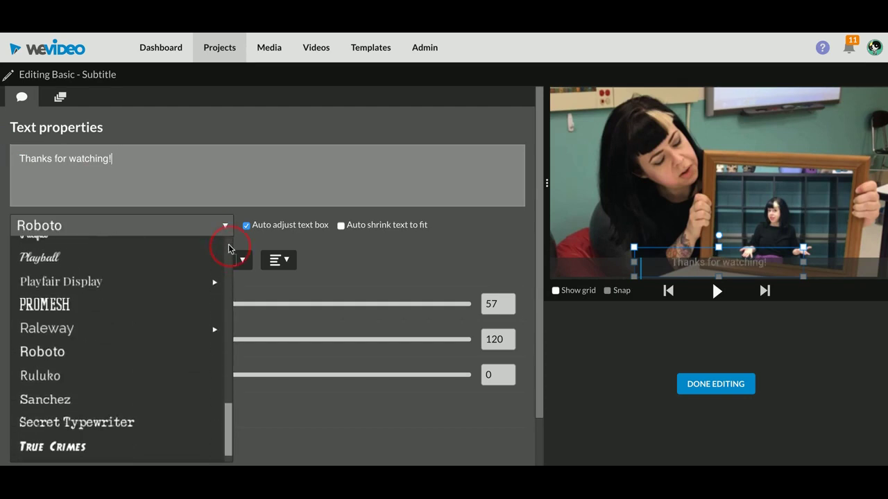
scroll(229, 248, down, 1)
click(76, 307)
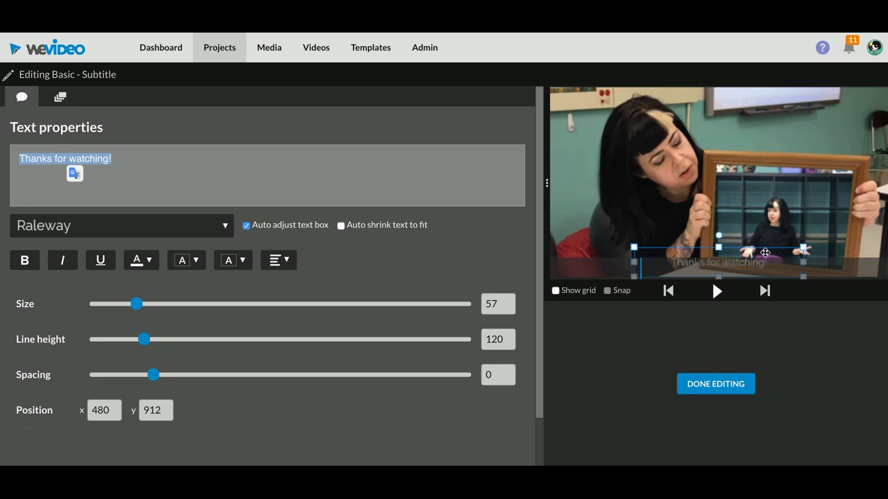
drag(774, 253, 832, 118)
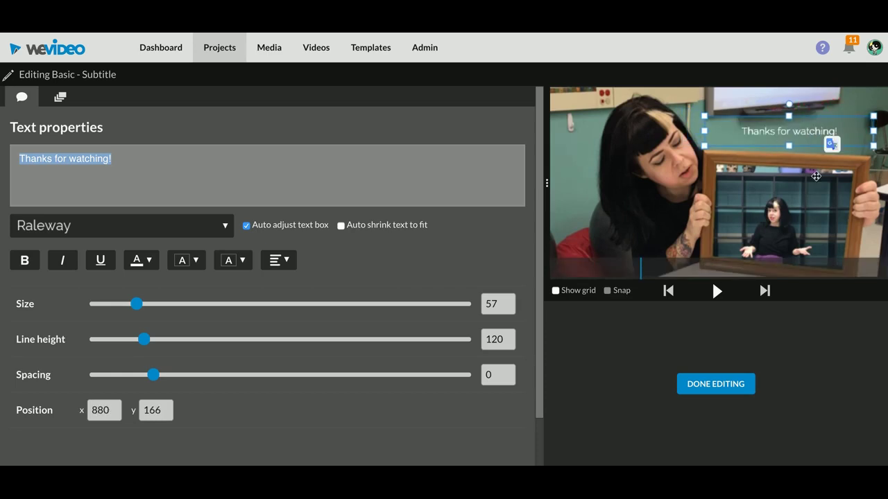
click(725, 390)
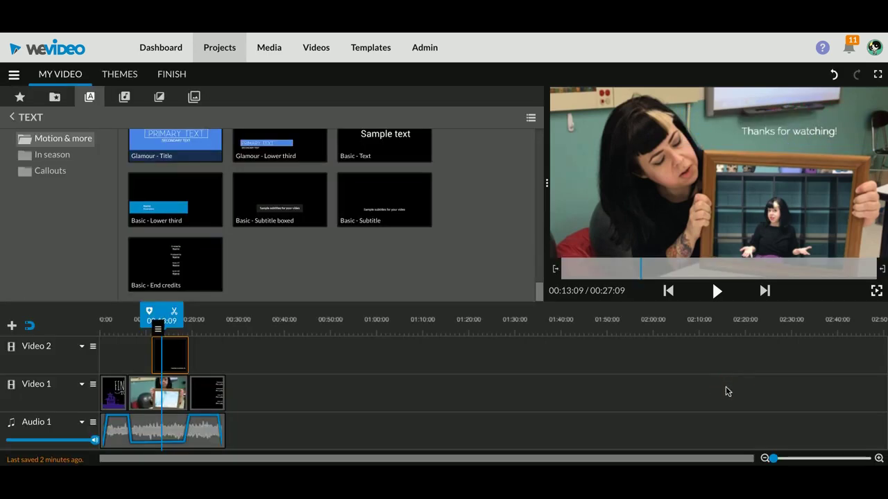
click(146, 313)
drag(161, 312, 156, 312)
click(717, 293)
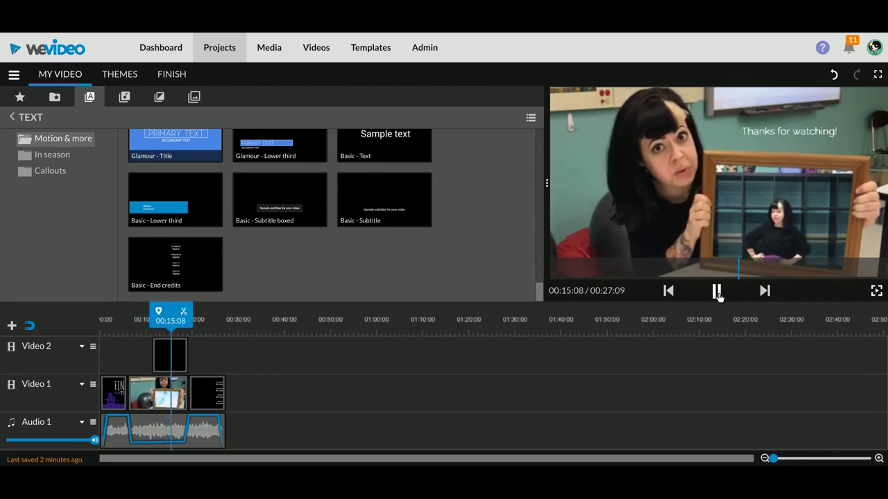
click(718, 291)
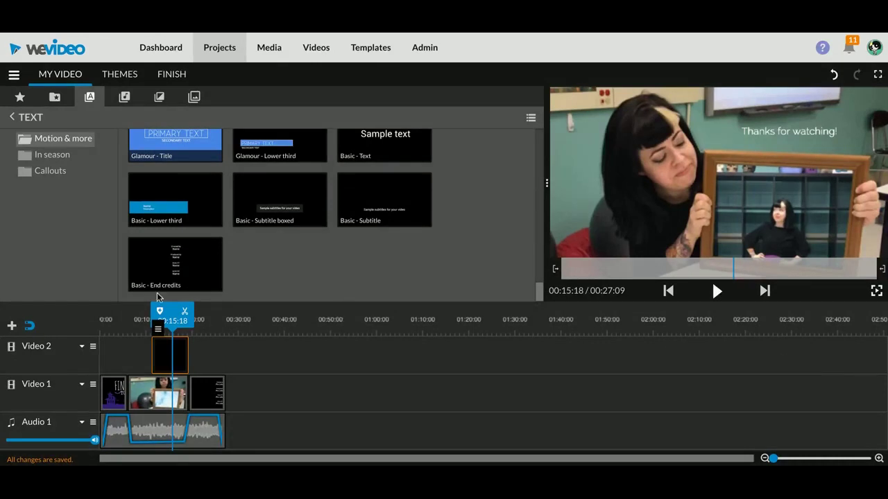
click(117, 324)
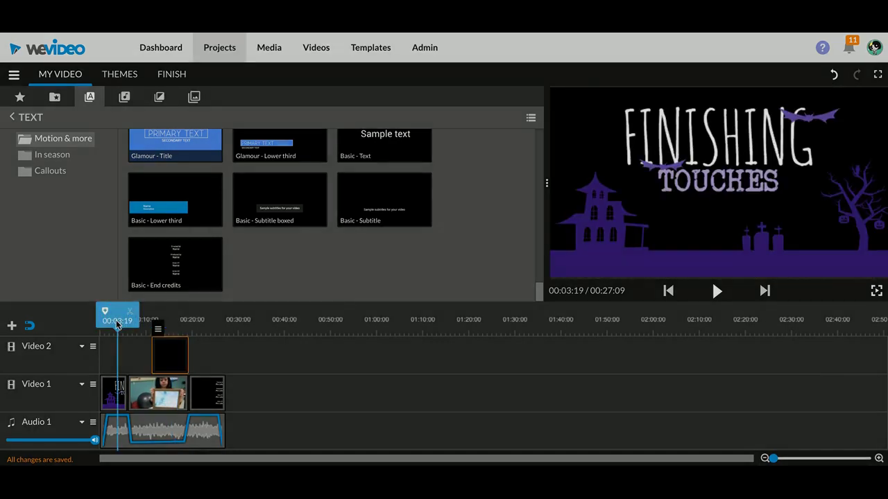